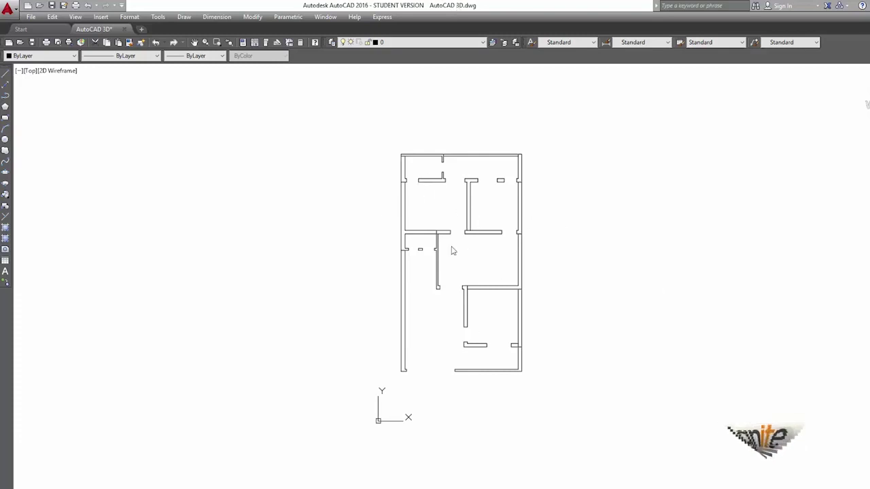
scroll(418, 250, up, 2)
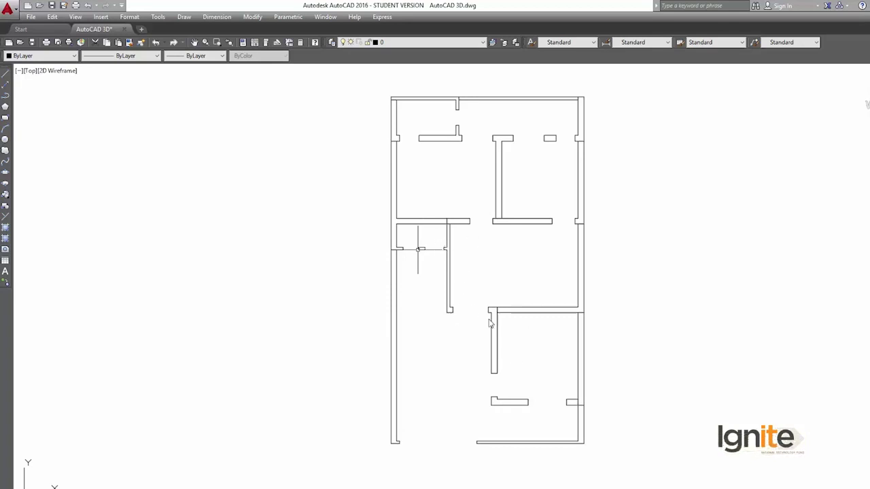
click(490, 270)
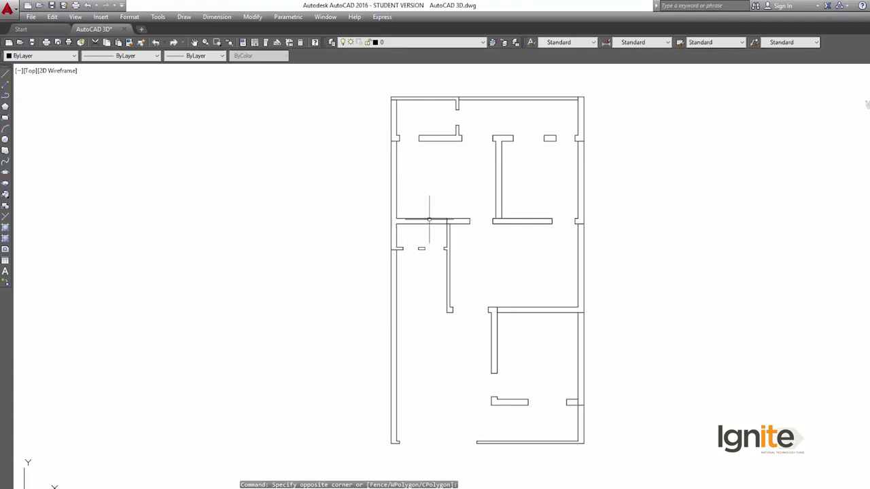
click(515, 225)
key(Escape)
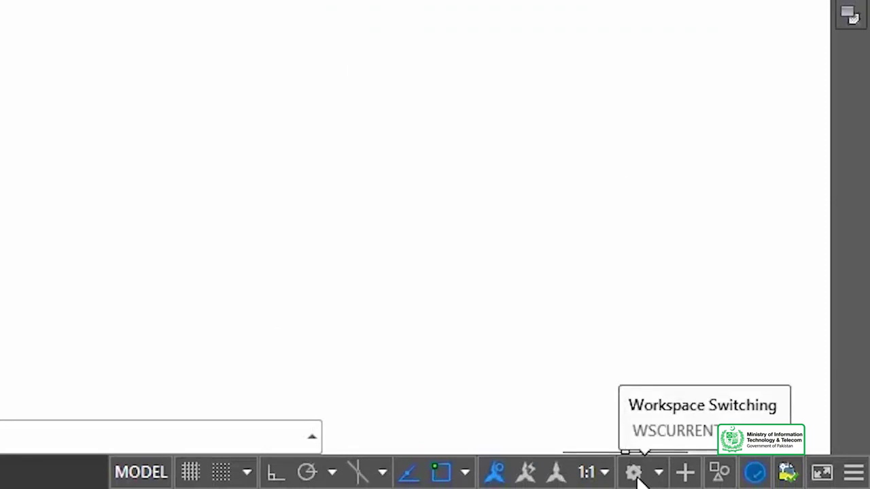
Step: Switch to the 3D Modeling workspace and reframe the house floor plan in view
click(634, 473)
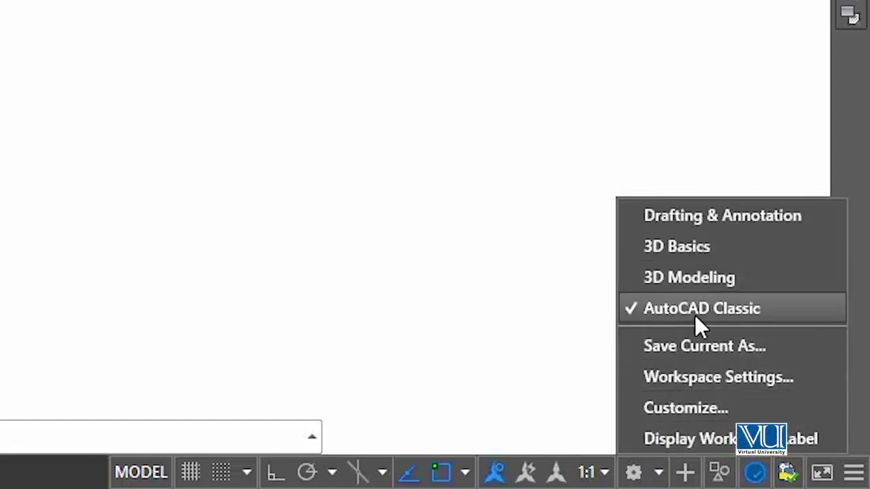
click(694, 279)
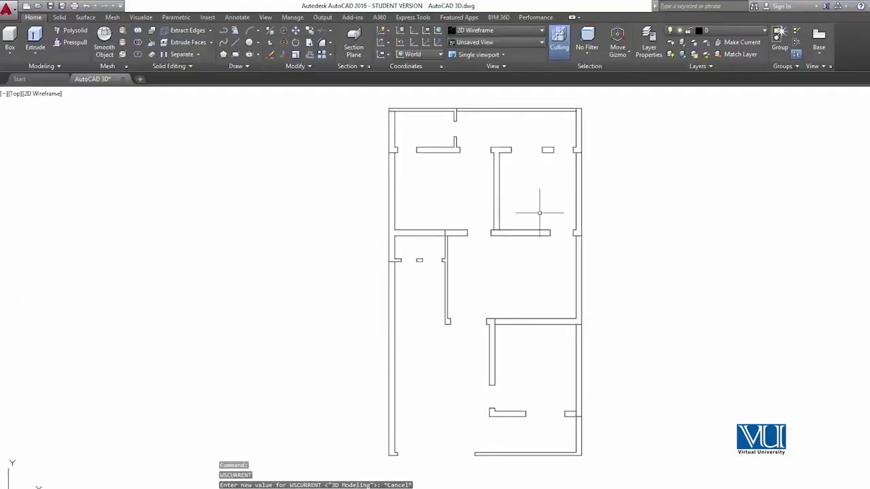
scroll(475, 216, down, 2)
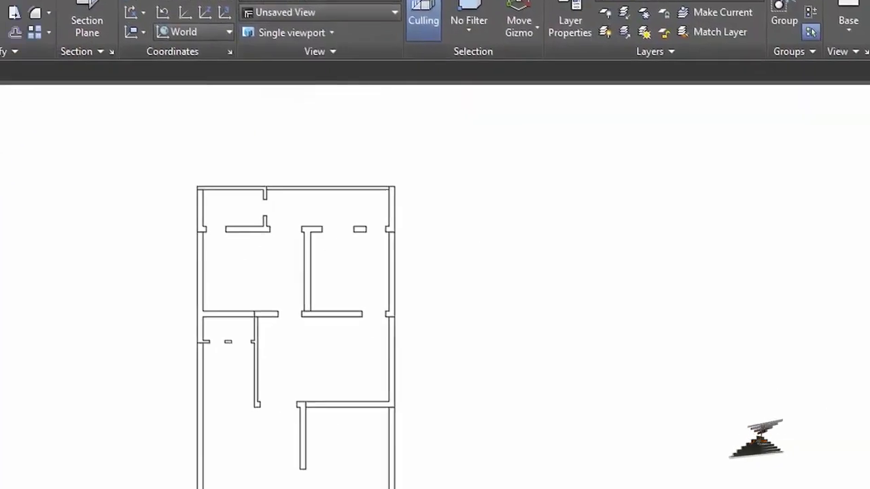
mouse_move(371, 140)
middle_down()
mouse_move(544, 136)
mouse_move(638, 74)
middle_up()
scroll(524, 155, up, 2)
scroll(639, 74, down, 3)
scroll(613, 126, up, 2)
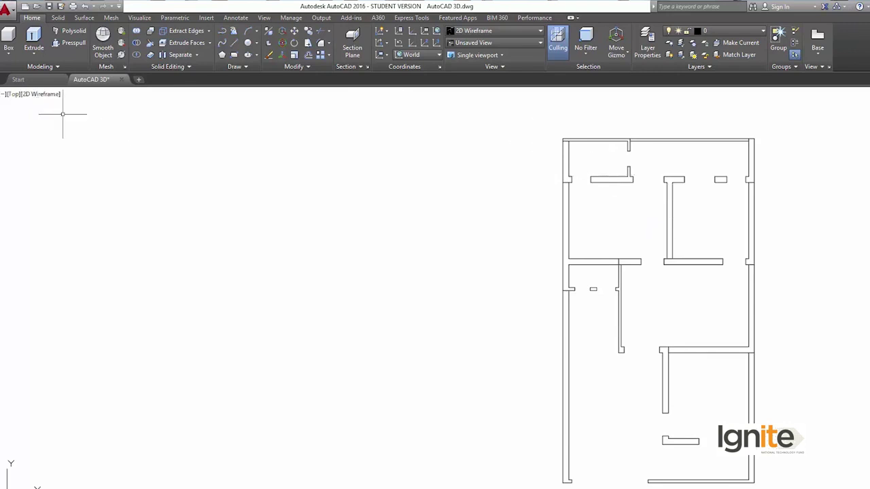
middle_drag(560, 247, 561, 205)
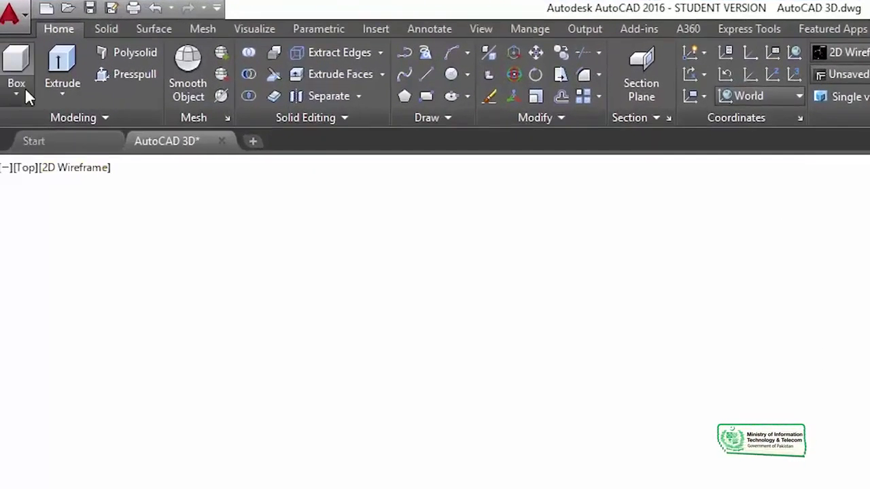
click(24, 87)
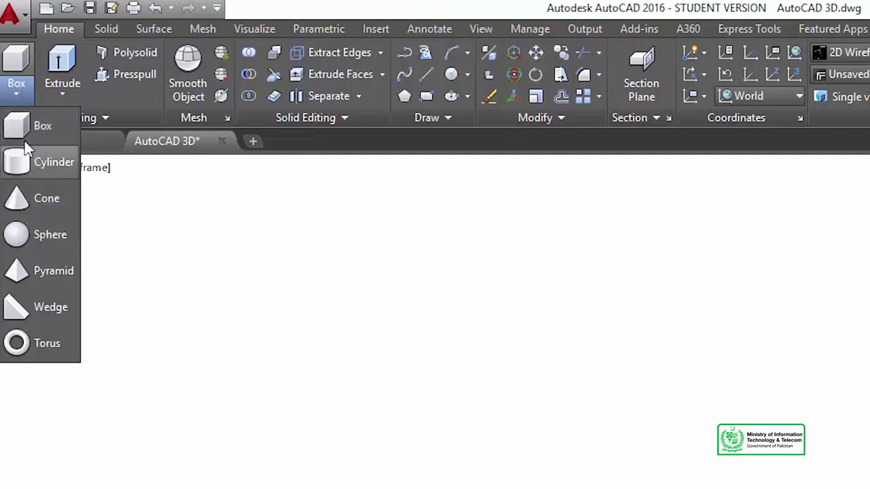
click(38, 124)
click(245, 297)
click(433, 389)
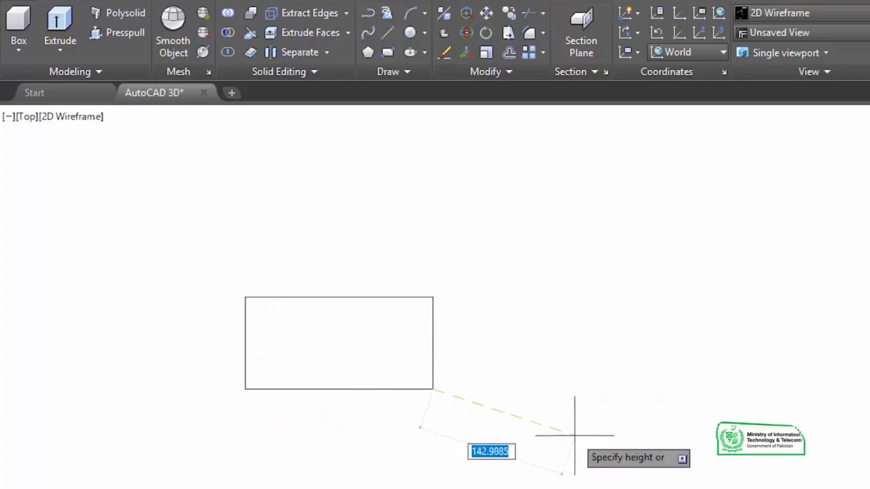
key(Escape)
click(18, 50)
click(180, 291)
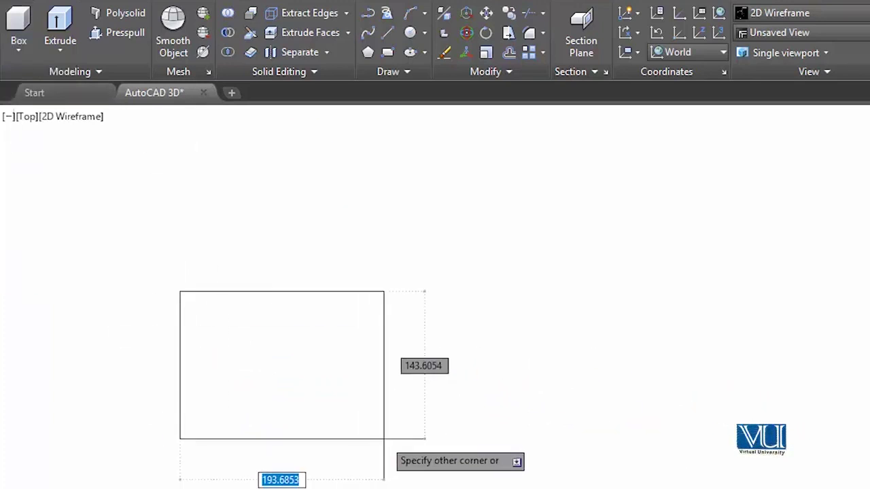
click(410, 431)
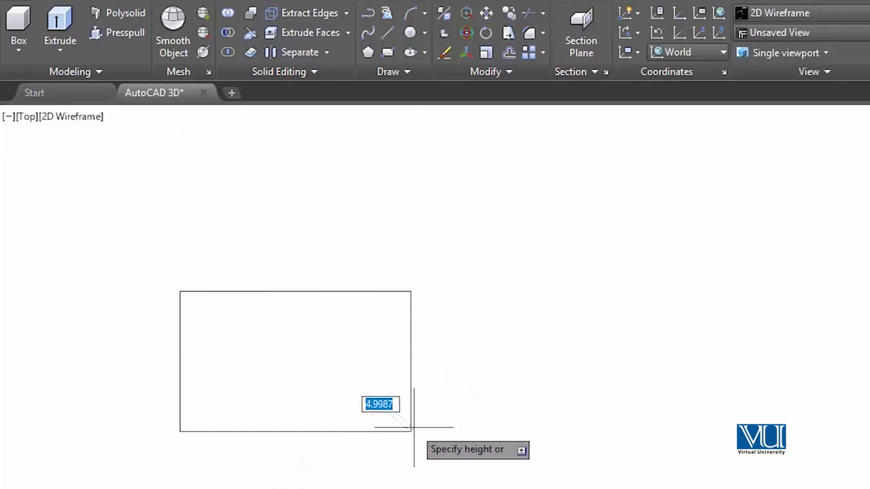
key(Escape)
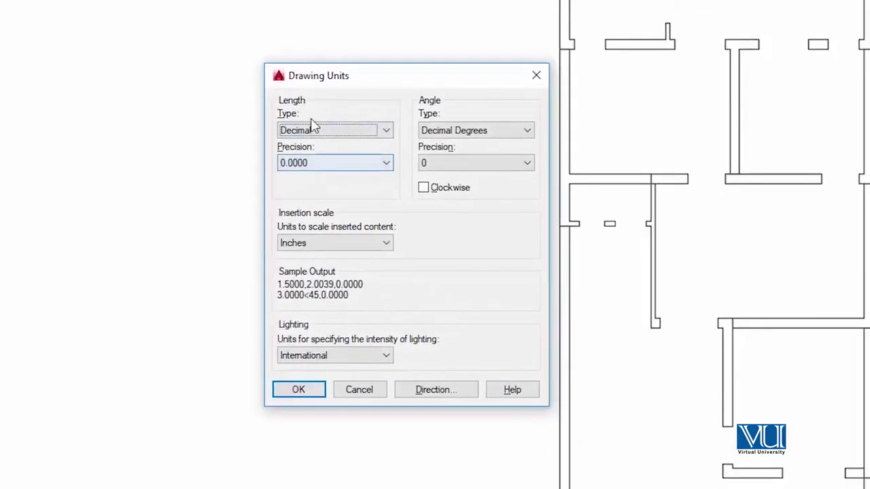
Step: Set length units to Architectural with 0'-0 1/2" precision
click(313, 128)
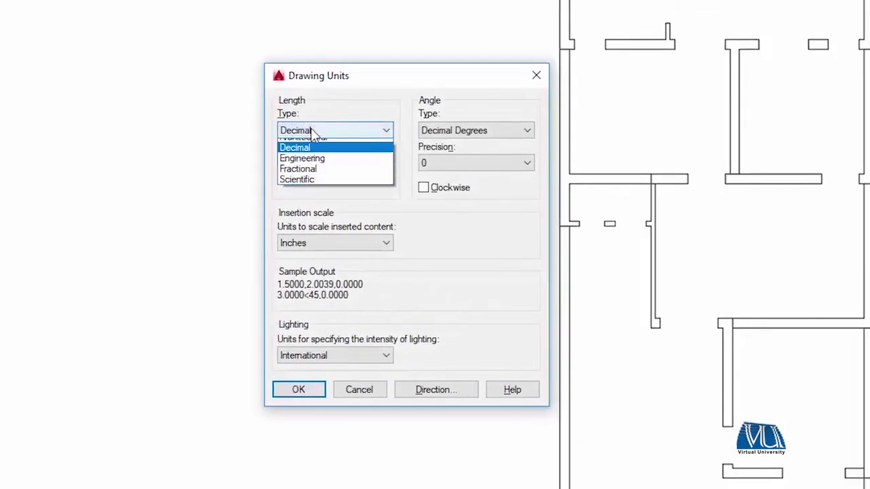
click(306, 144)
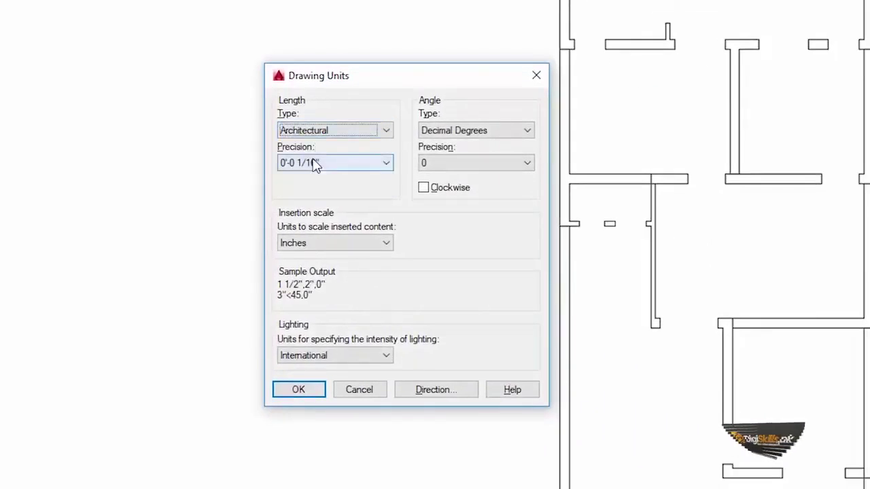
click(316, 163)
click(300, 188)
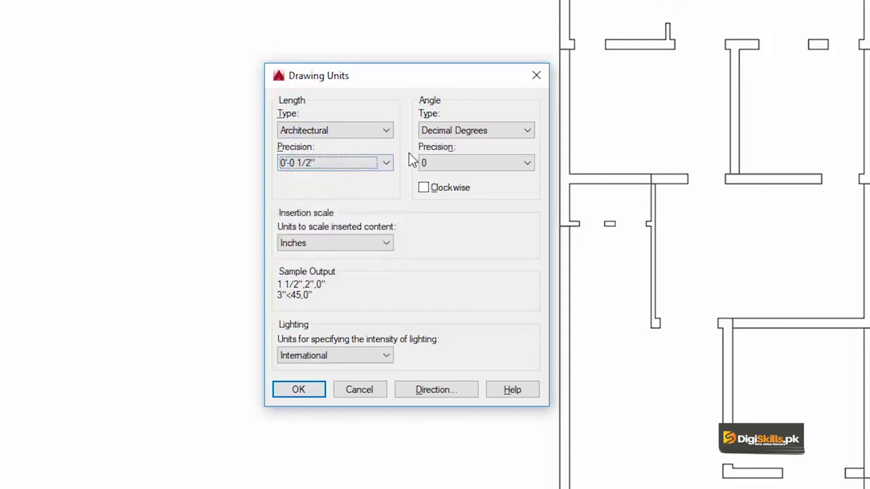
click(299, 391)
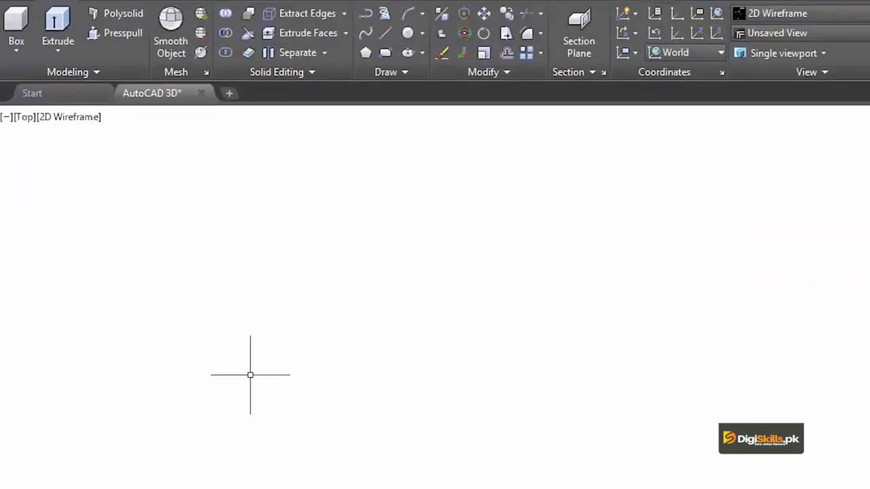
Step: Draw a box solid from two base corners left of the plan, 10' high
click(17, 54)
click(24, 79)
click(195, 324)
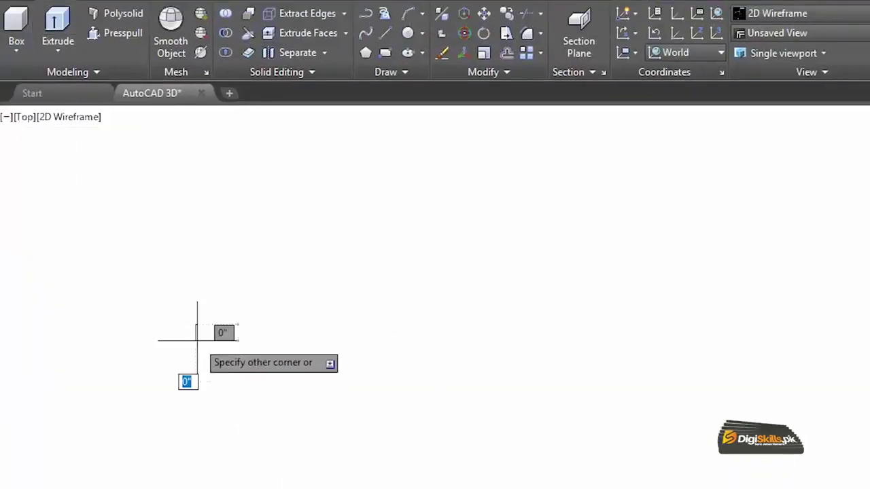
click(400, 429)
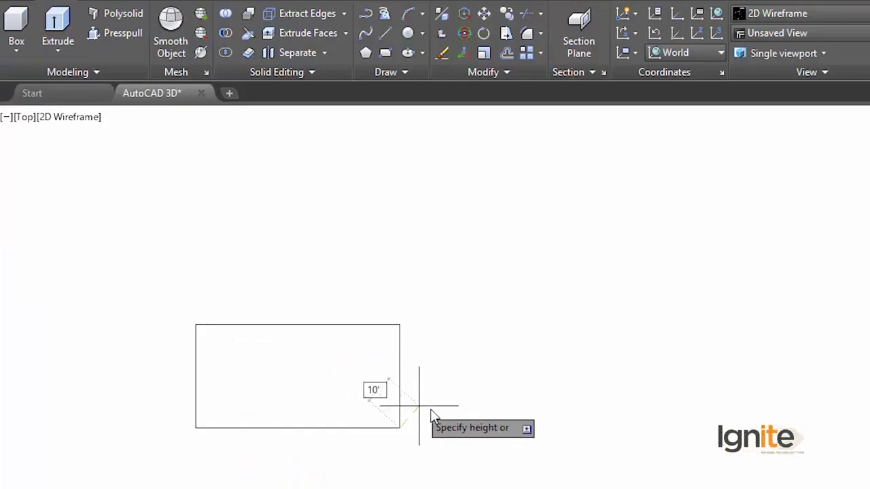
click(419, 405)
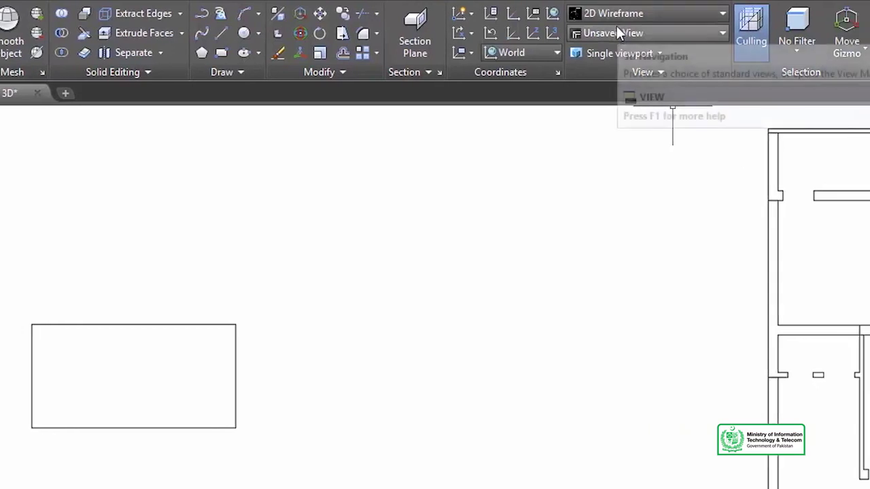
Step: Apply the Conceptual visual style so the box shows as a shaded block
click(614, 34)
click(614, 30)
click(615, 12)
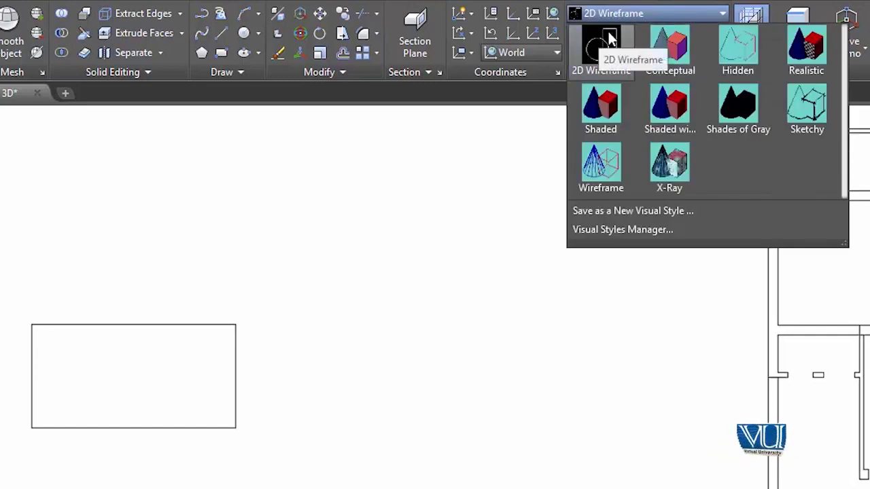
click(654, 47)
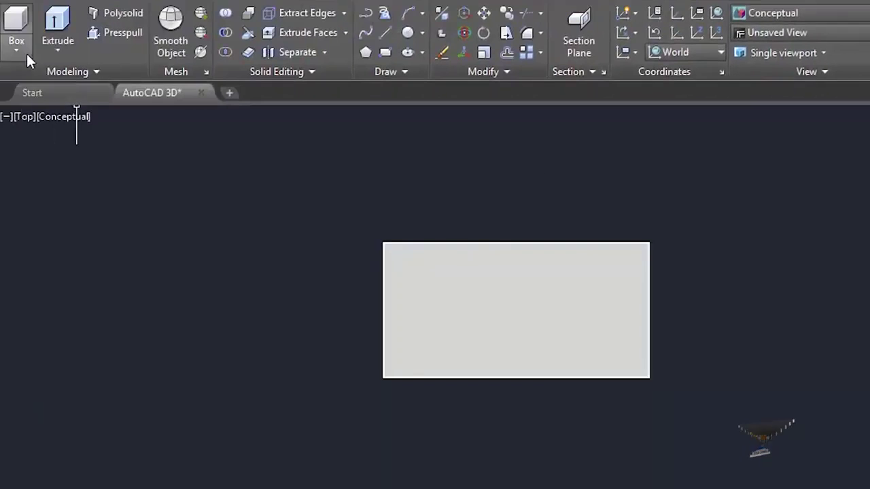
Step: Add a cylinder beside the box by picking its base centre, radius and height
click(8, 55)
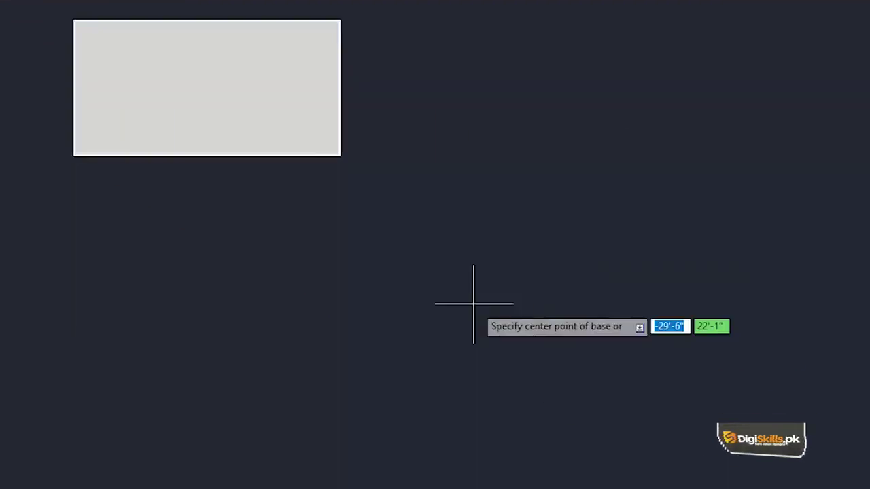
click(395, 272)
click(527, 230)
click(313, 257)
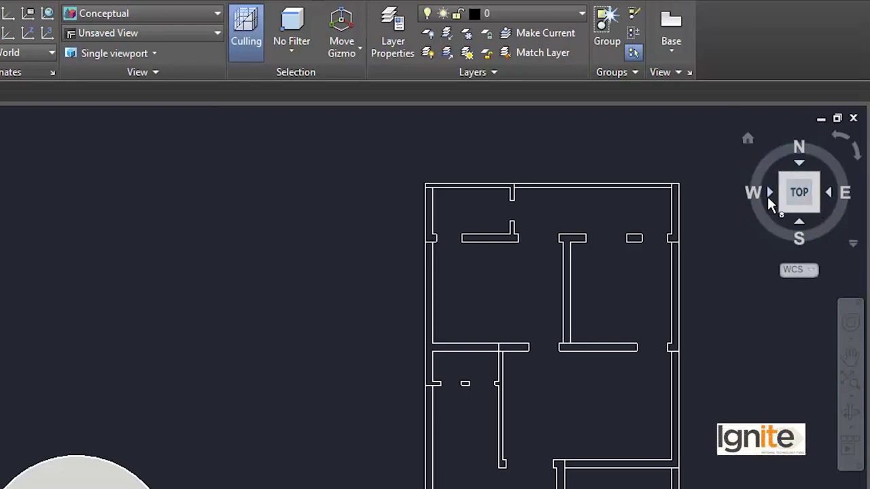
click(125, 39)
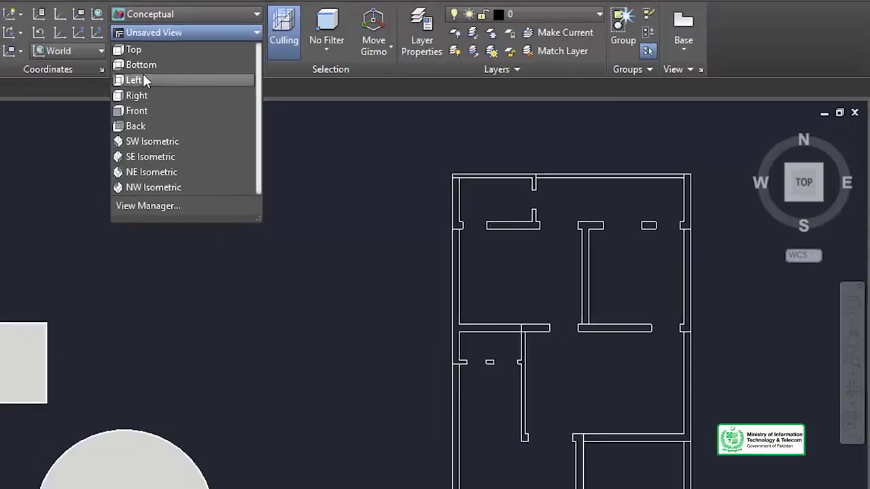
Step: Preview the model from the Left, Right, Back and Front preset views
click(143, 80)
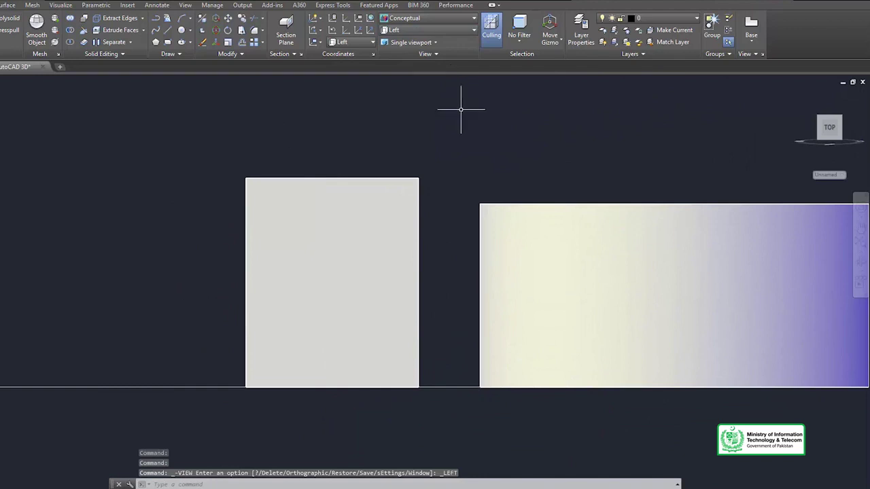
click(422, 28)
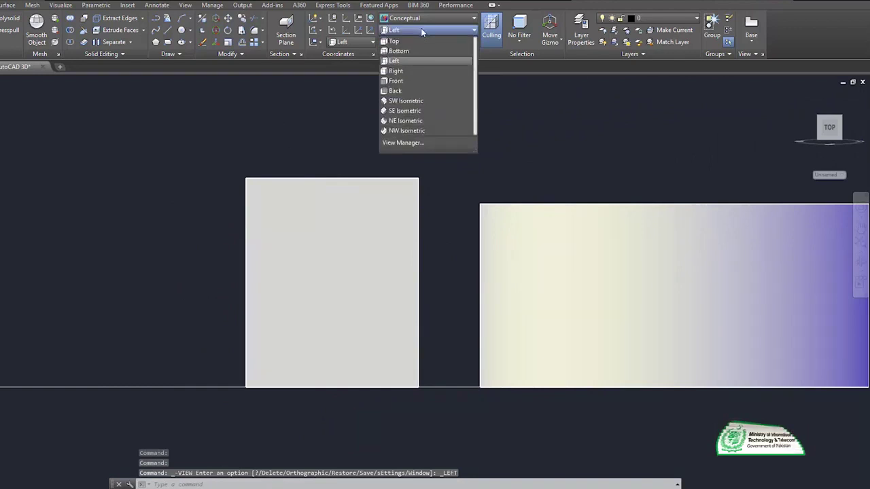
click(410, 68)
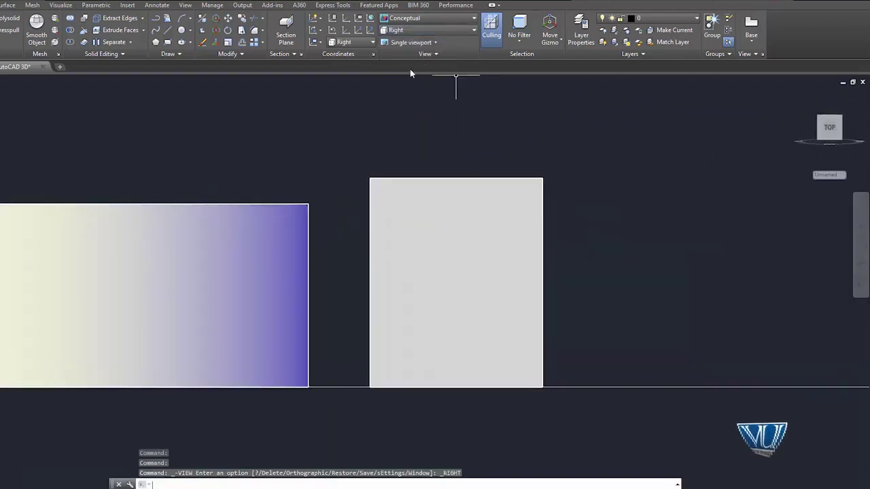
click(420, 31)
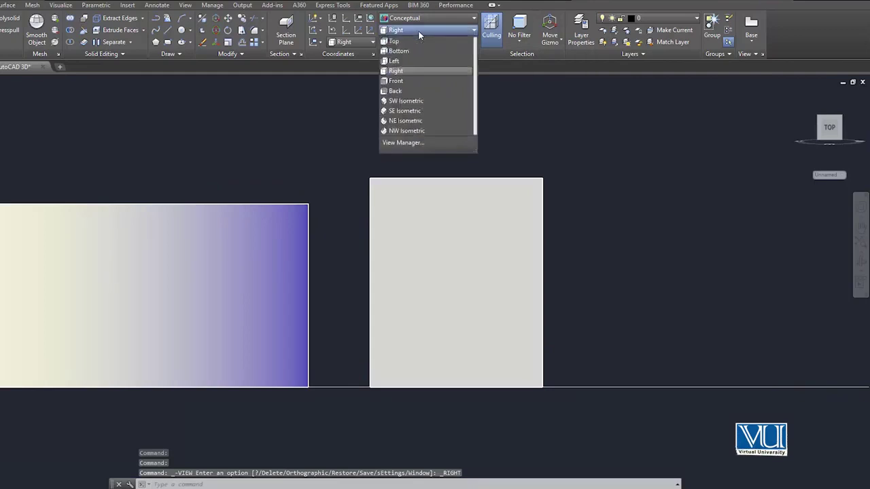
click(400, 90)
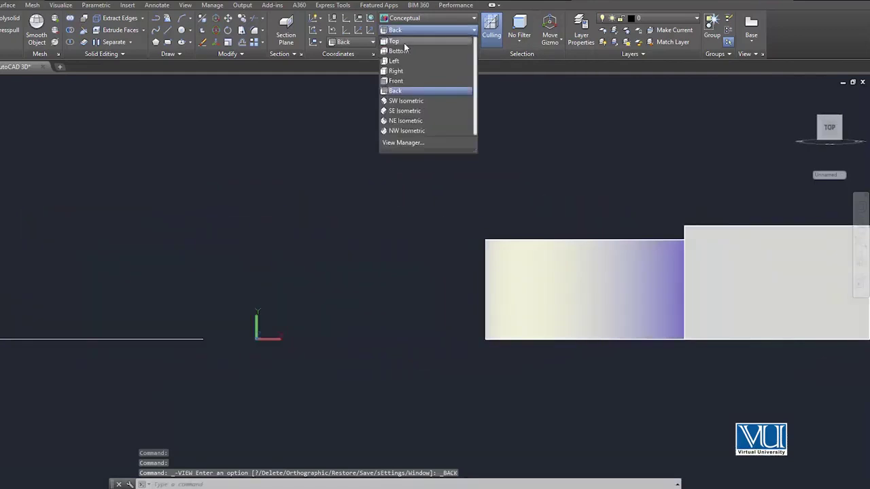
click(403, 81)
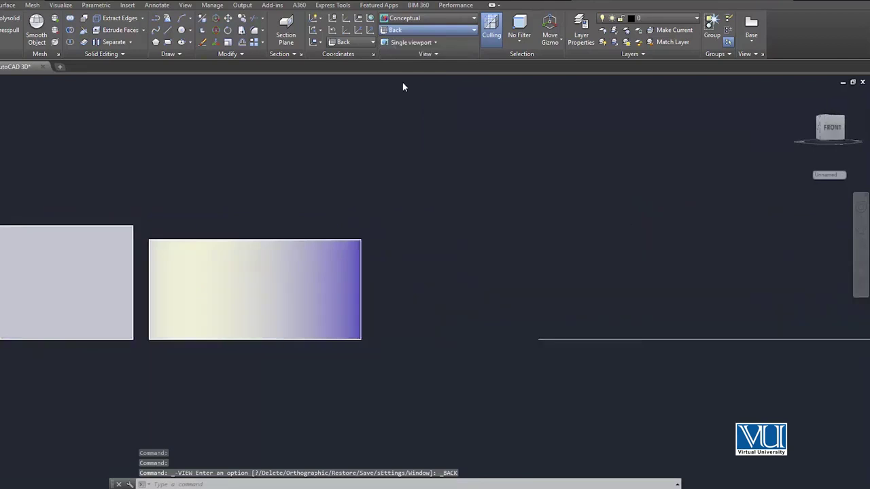
Step: Switch to SW Isometric and frame the box, cylinder and floor plan
click(418, 29)
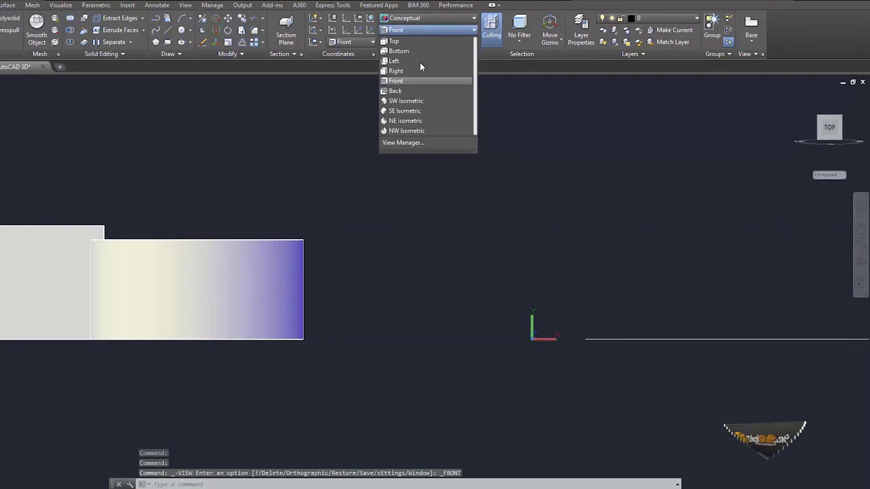
click(412, 101)
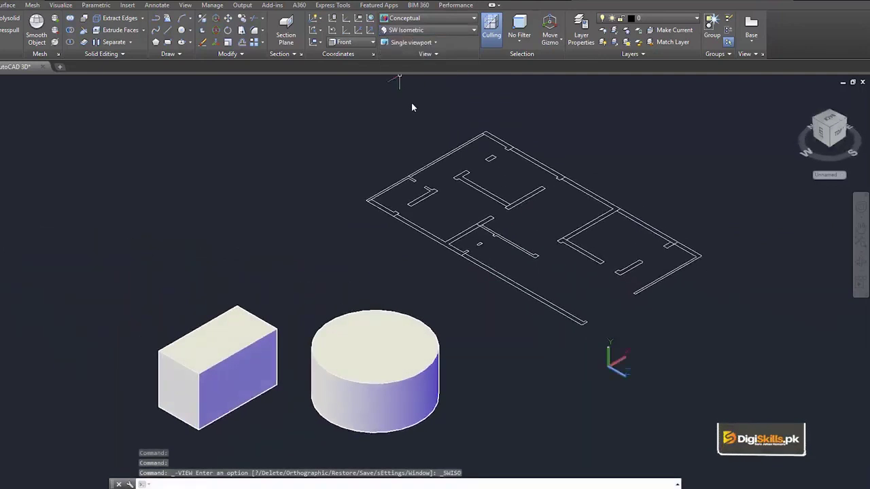
middle_drag(377, 294, 412, 202)
scroll(412, 202, up, 2)
scroll(482, 218, down, 2)
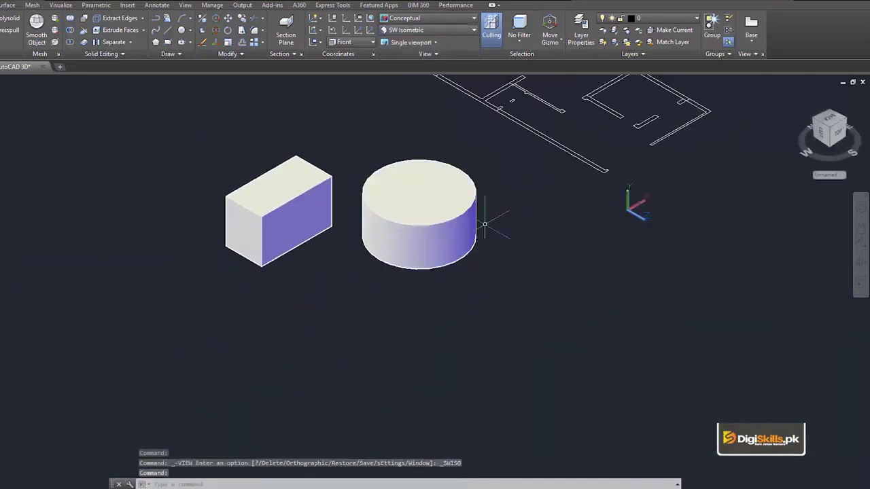
middle_drag(482, 218, 553, 308)
mouse_move(403, 379)
middle_down()
mouse_move(455, 301)
mouse_move(606, 267)
middle_up()
scroll(455, 302, up, 3)
middle_drag(551, 237, 549, 242)
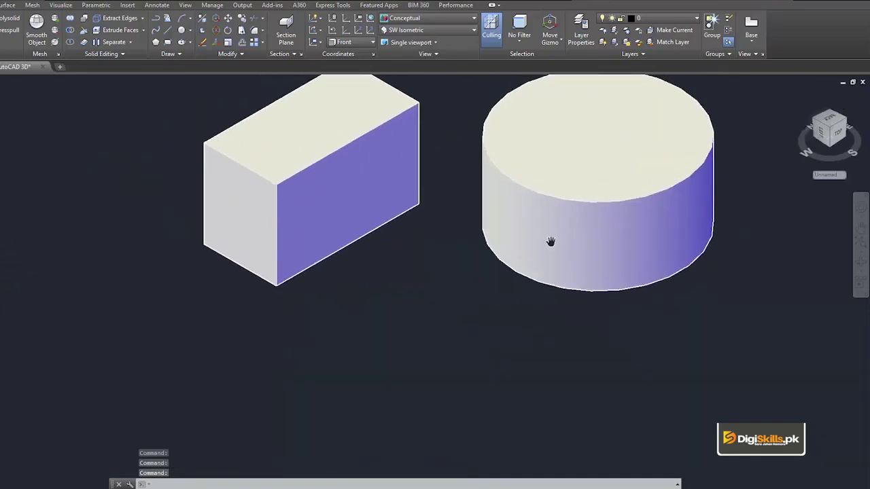
scroll(549, 243, down, 5)
scroll(517, 225, up, 1)
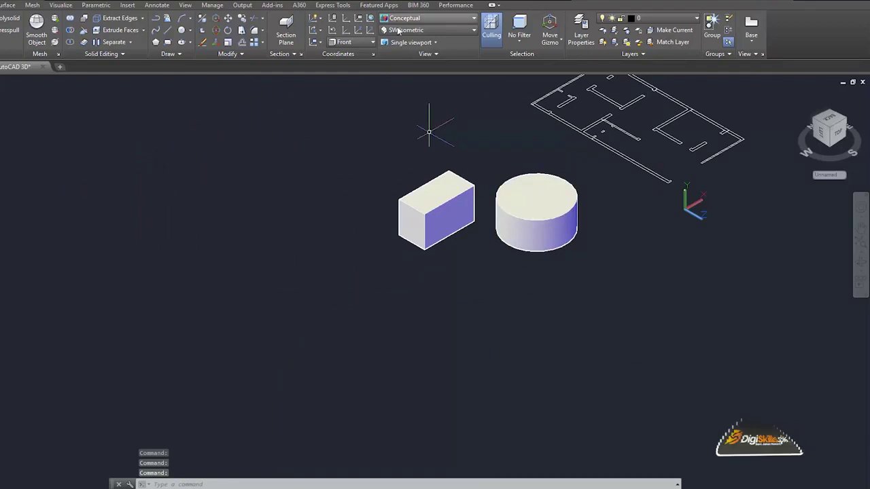
Step: Create a large cone with CONE, base below-left of the box, tip pointing left
text(cone)
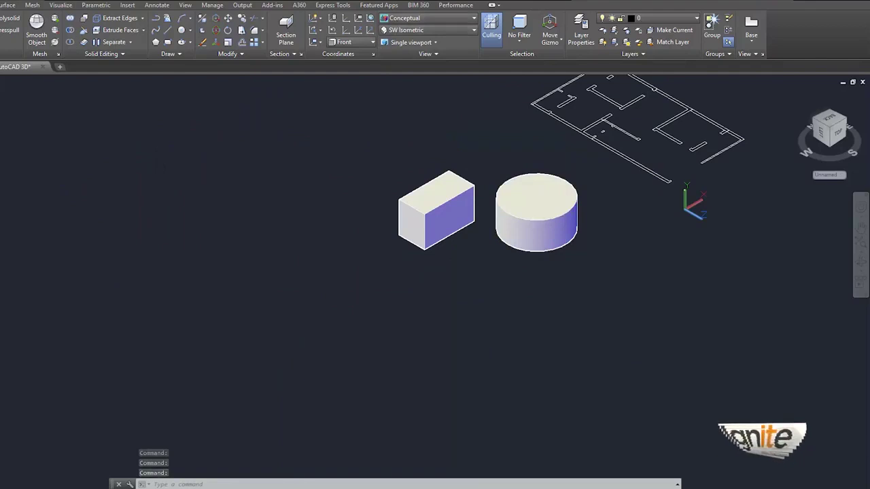
key(Return)
click(213, 333)
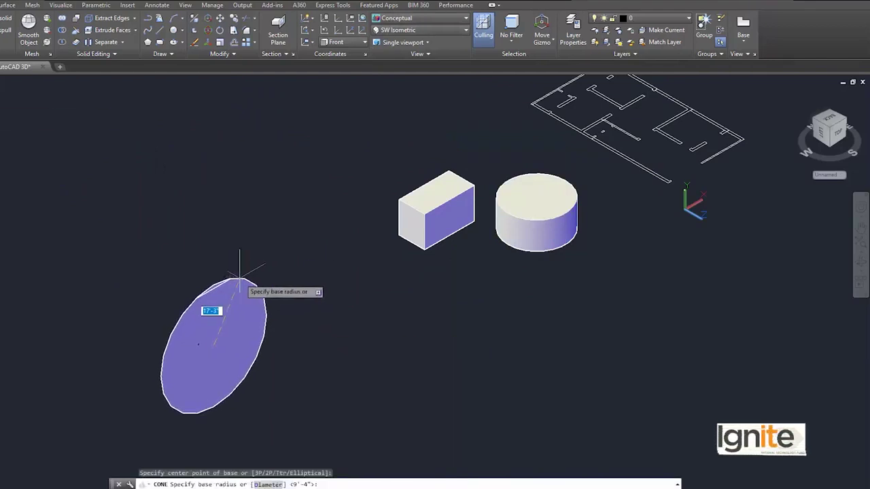
click(239, 276)
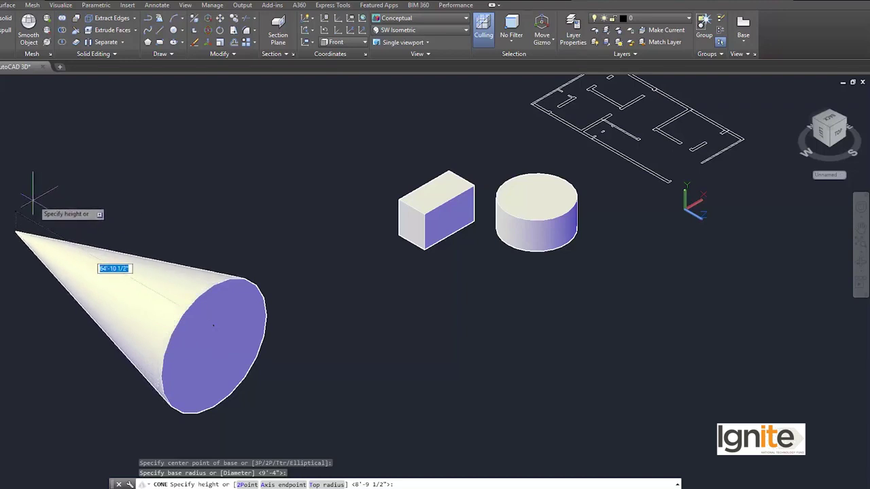
click(31, 193)
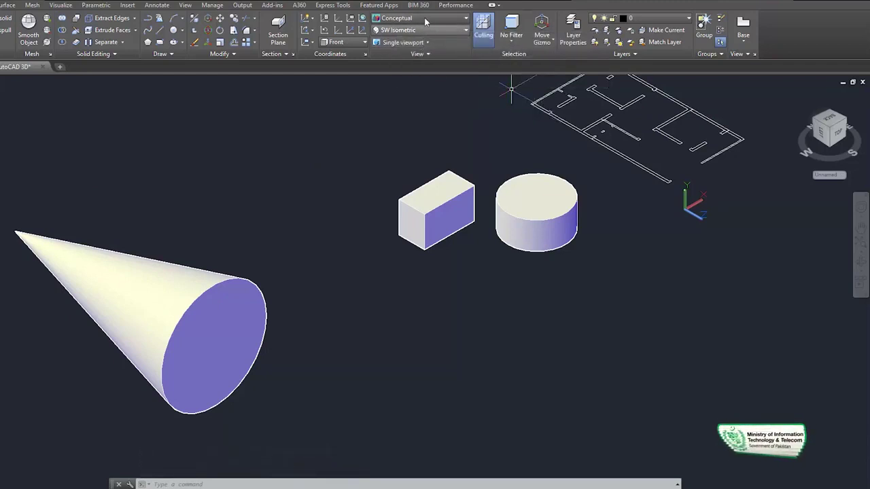
Step: Add a large sphere below the cylinder by picking its centre and radius
click(16, 33)
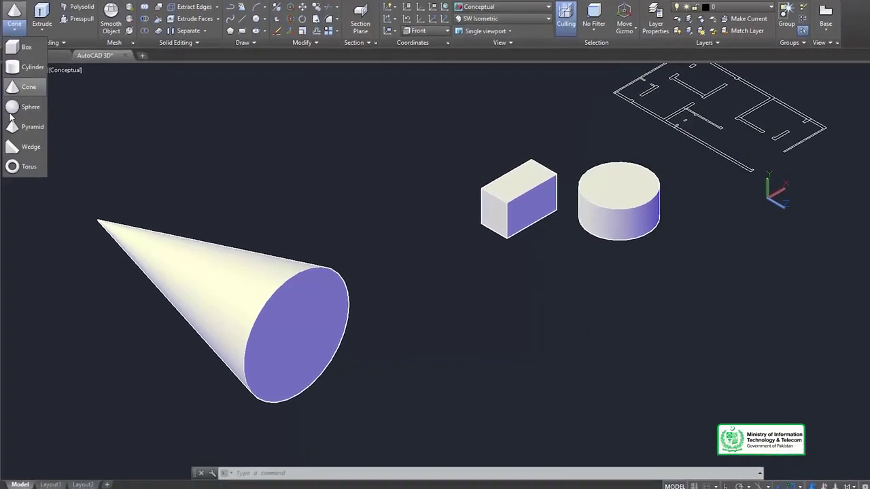
click(24, 125)
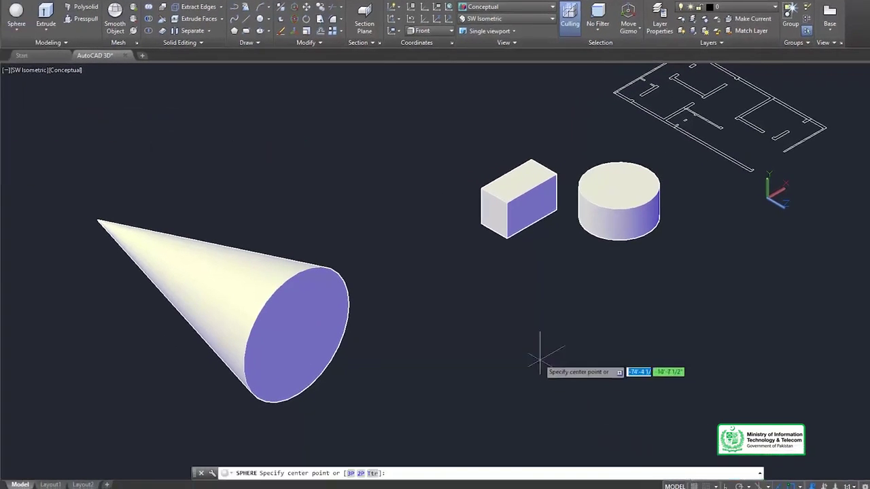
click(527, 350)
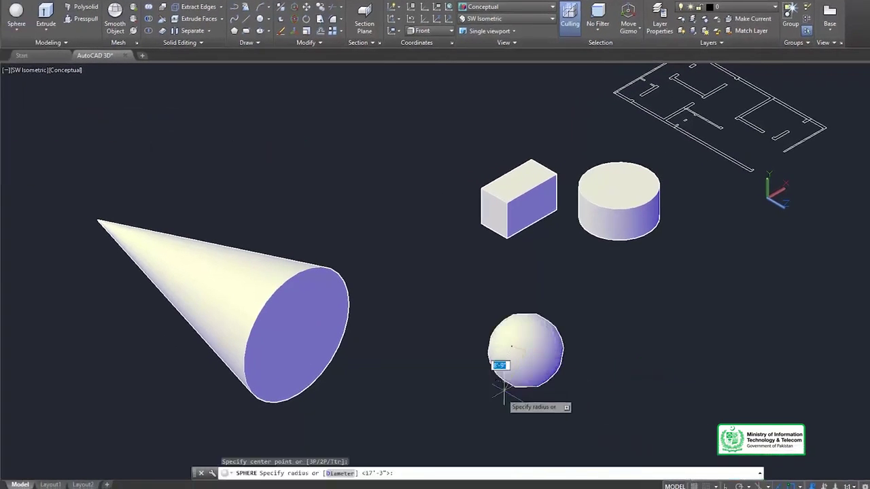
click(476, 384)
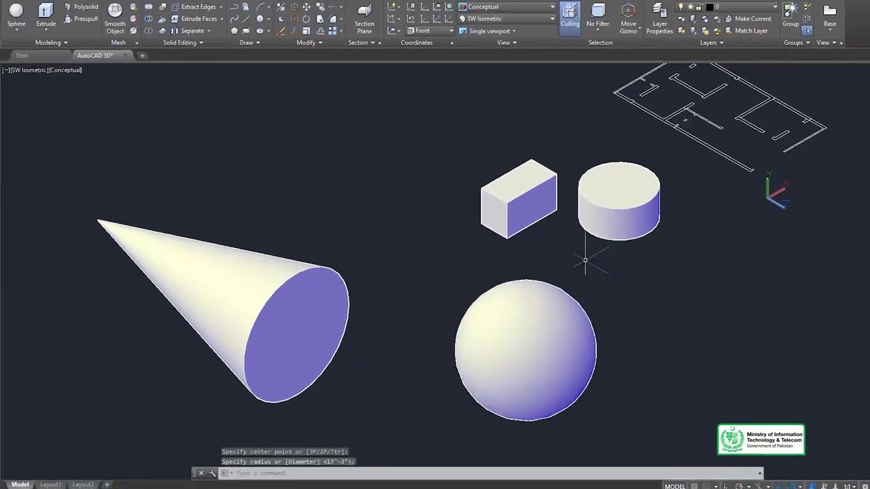
click(498, 19)
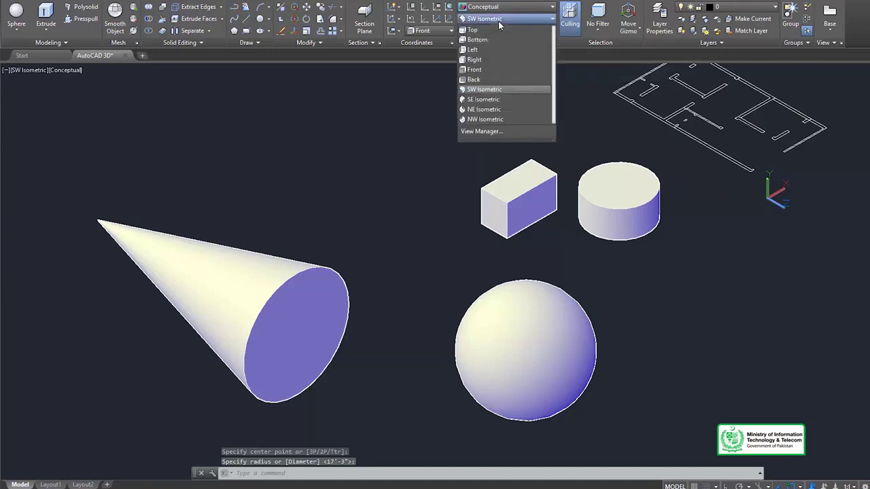
click(500, 24)
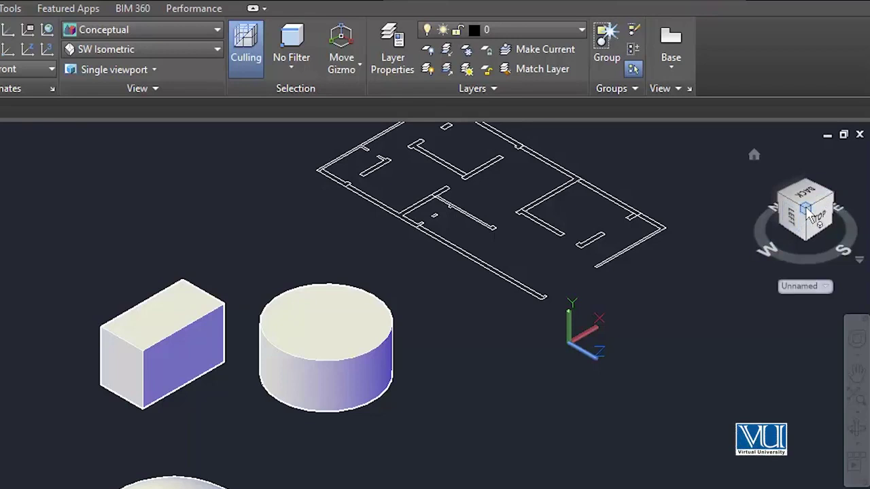
drag(815, 216, 842, 124)
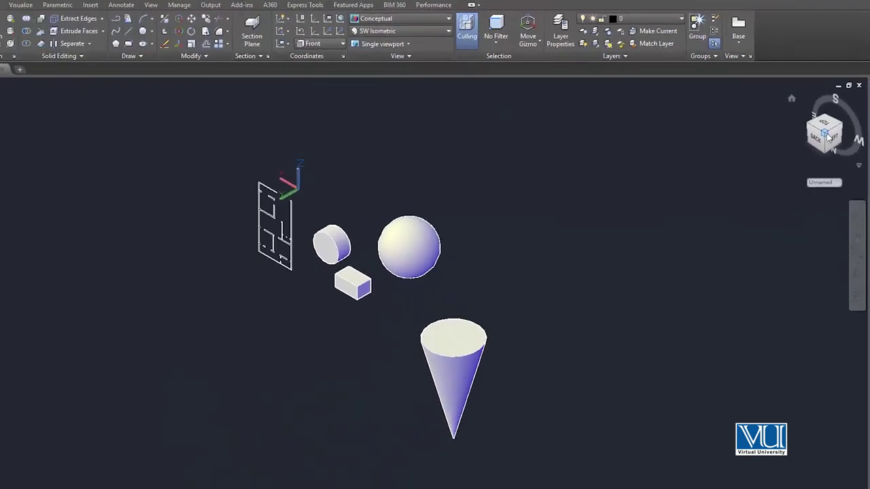
click(842, 123)
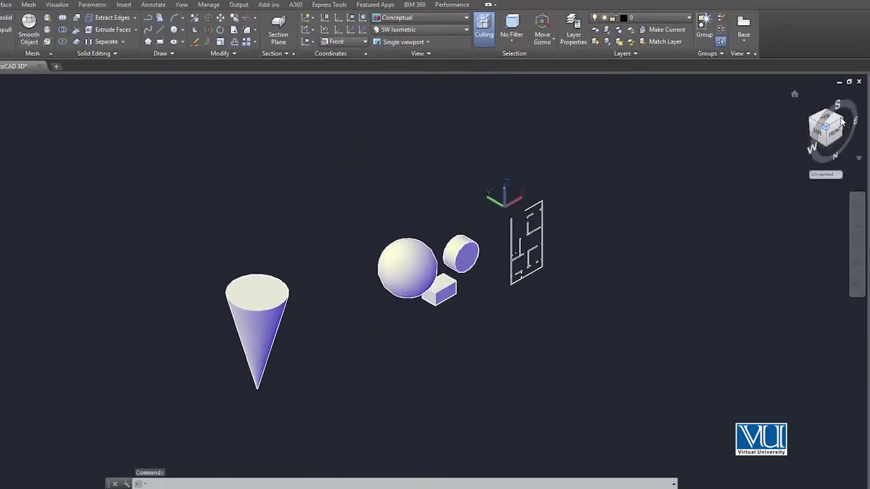
click(836, 150)
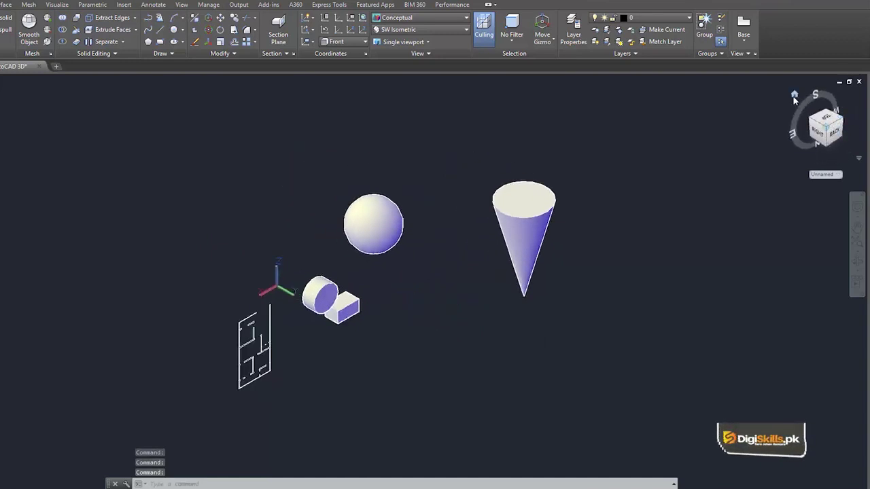
click(794, 96)
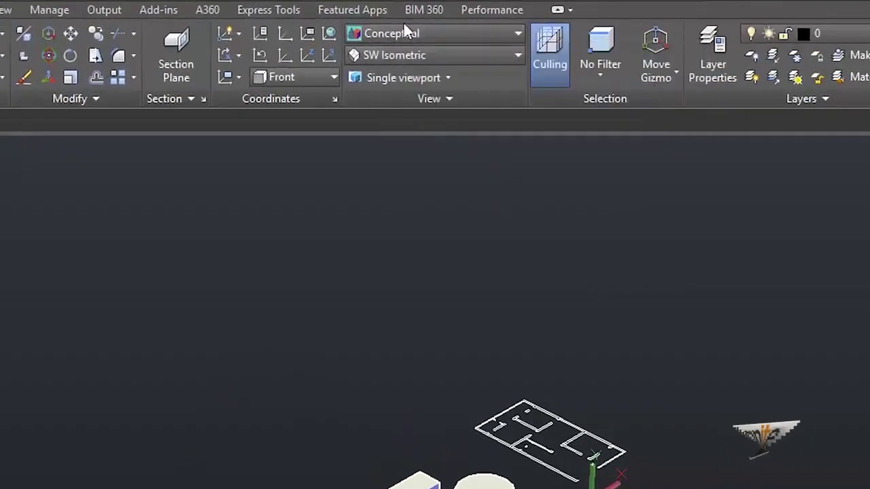
Step: Try the hidden-line and grey shaded visual styles on the solids
click(399, 32)
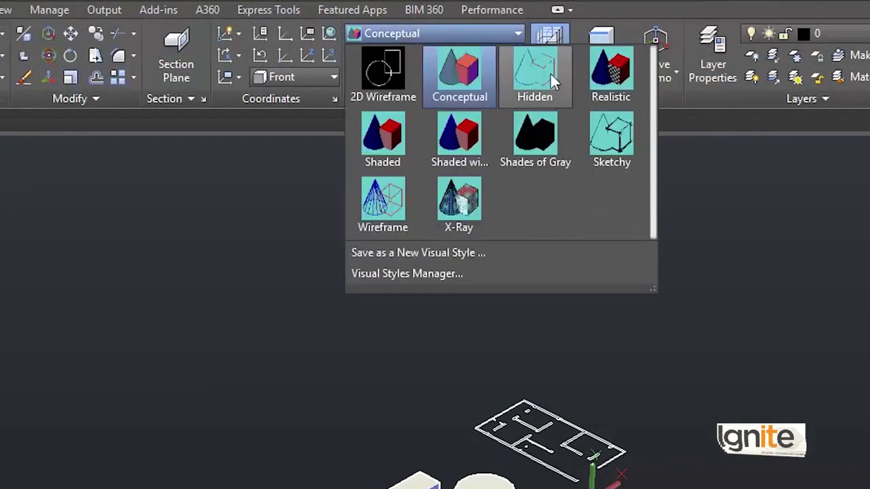
click(550, 76)
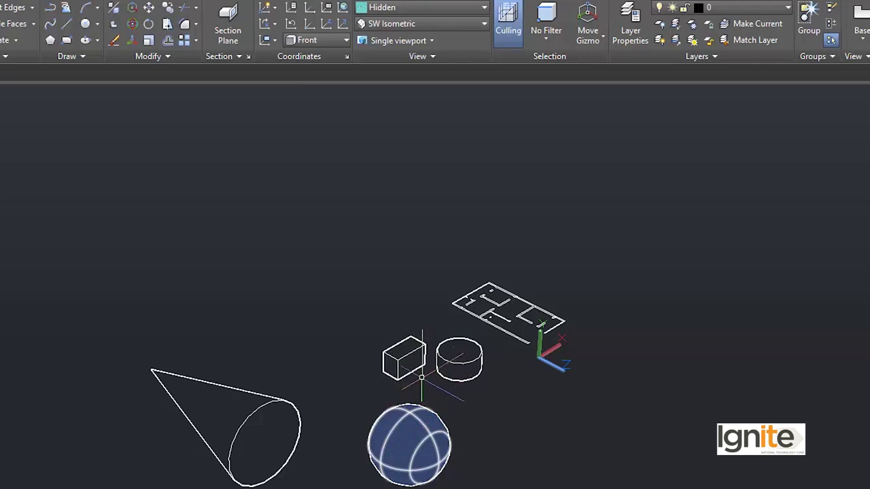
click(398, 5)
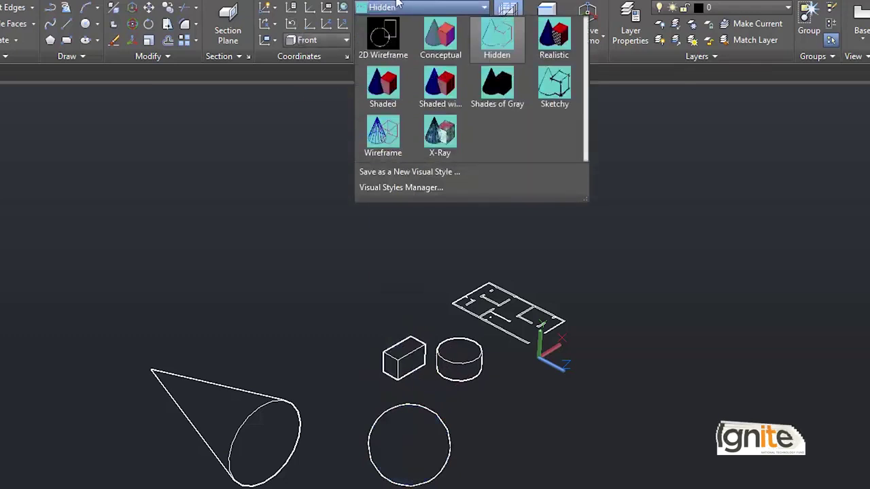
click(549, 38)
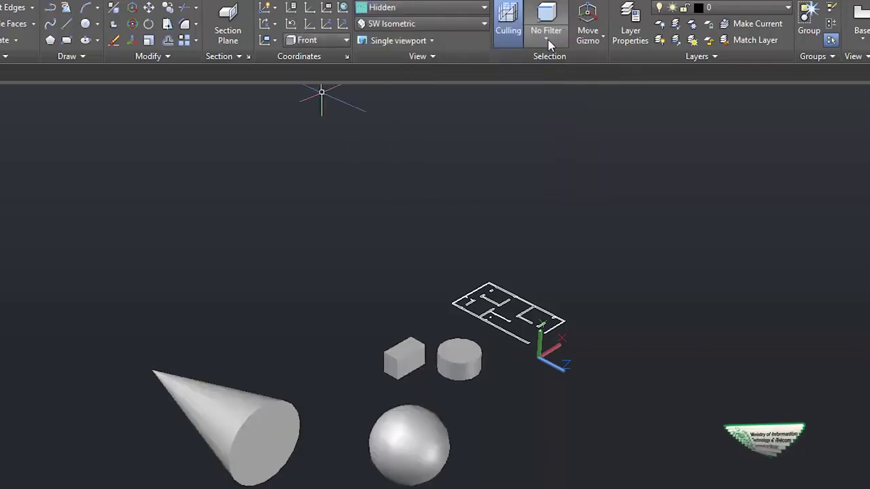
Step: Reframe the box, sphere and cone, then apply Shaded with edges
scroll(355, 356, up, 3)
middle_drag(272, 466, 326, 308)
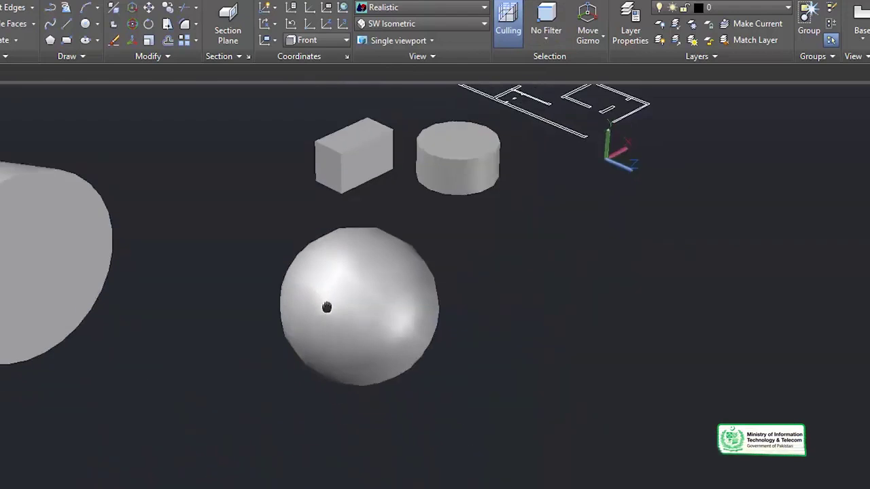
click(330, 308)
scroll(357, 312, up, 2)
key(Escape)
middle_drag(361, 207, 391, 301)
mouse_move(106, 97)
middle_down()
mouse_move(505, 227)
mouse_move(466, 91)
middle_up()
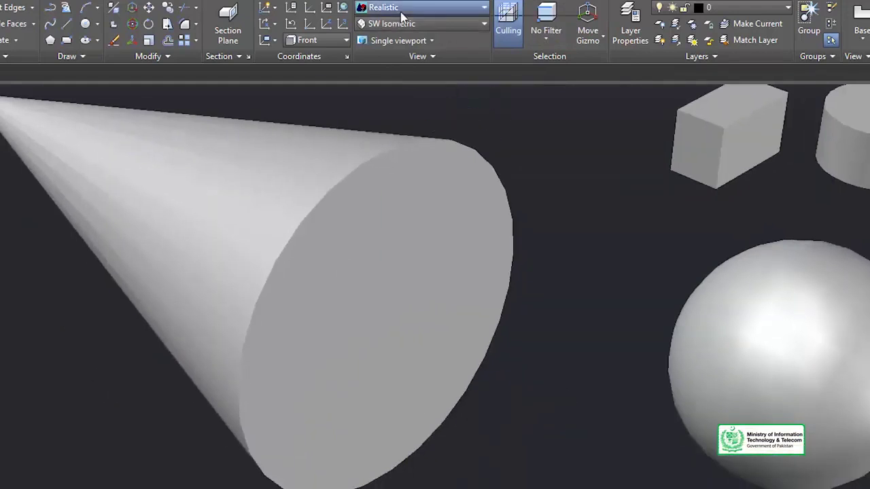
click(401, 15)
click(455, 90)
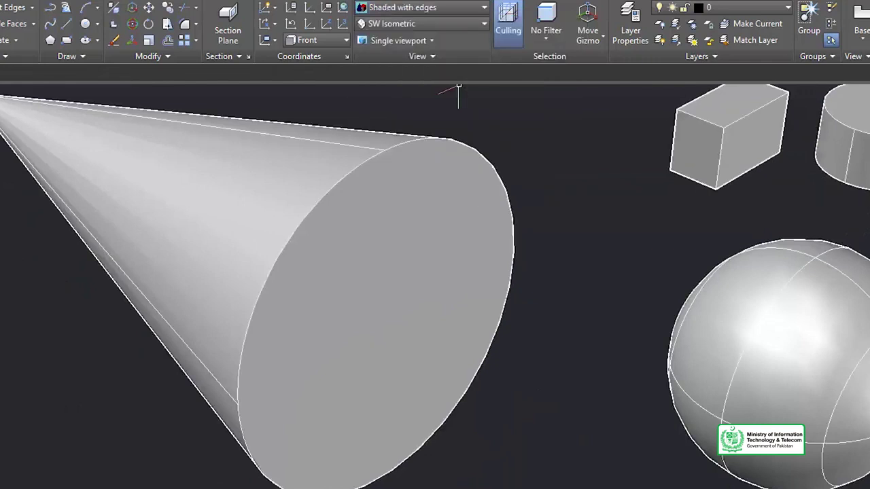
Step: Switch the display to Shades of Gray, then to X-Ray
click(421, 7)
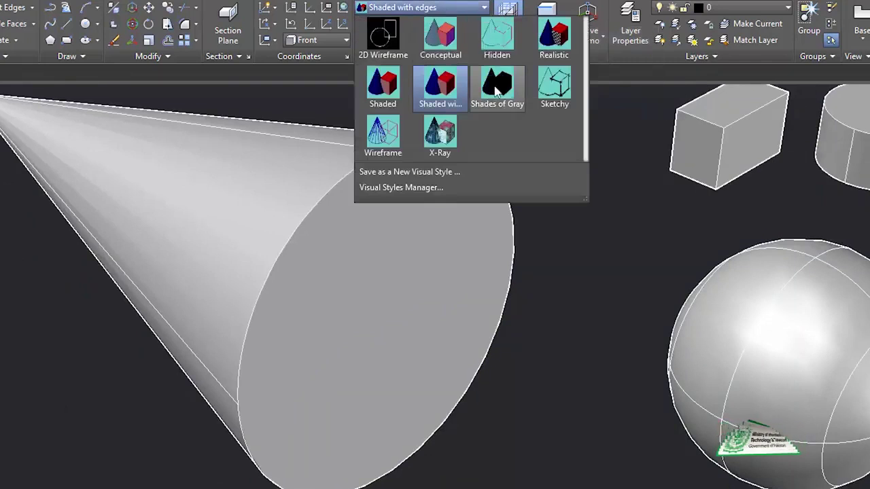
key(Escape)
click(426, 9)
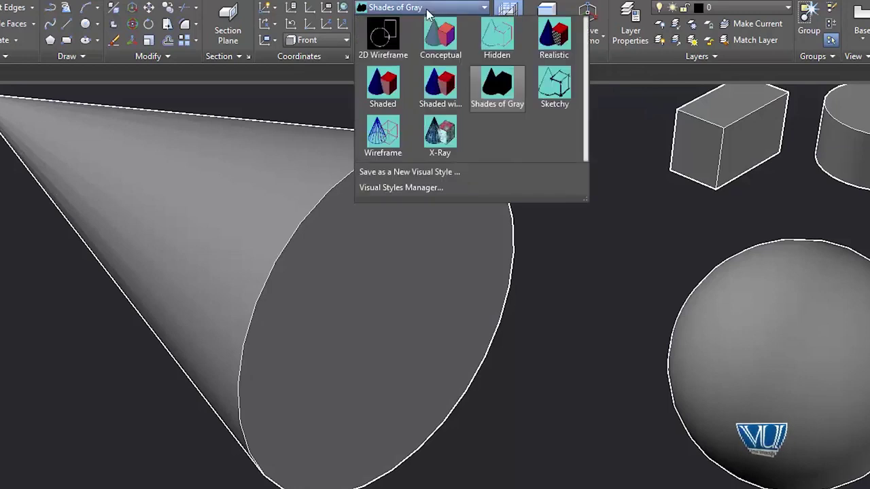
click(441, 133)
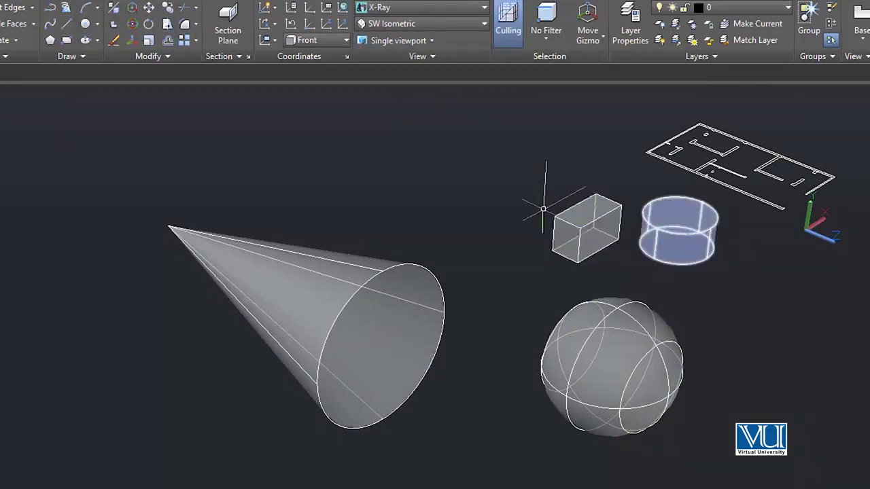
middle_drag(476, 152, 408, 156)
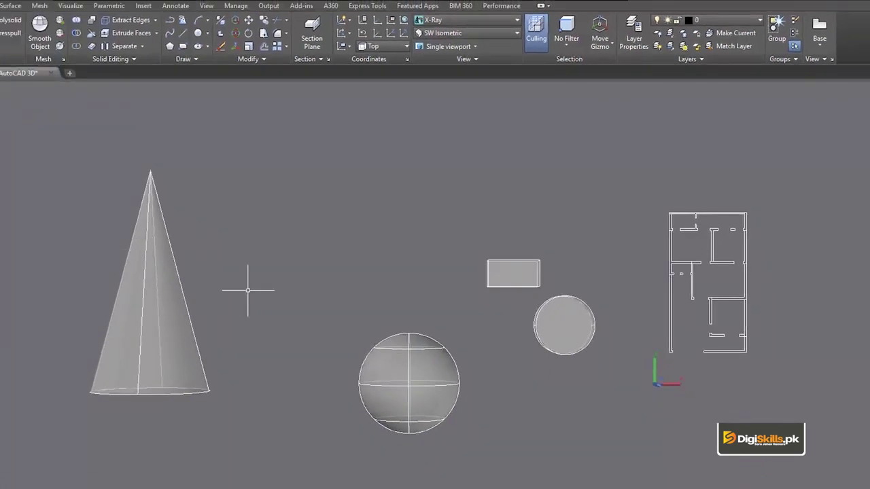
Step: Try Conceptual, then settle on the 2D Wireframe visual style
click(469, 20)
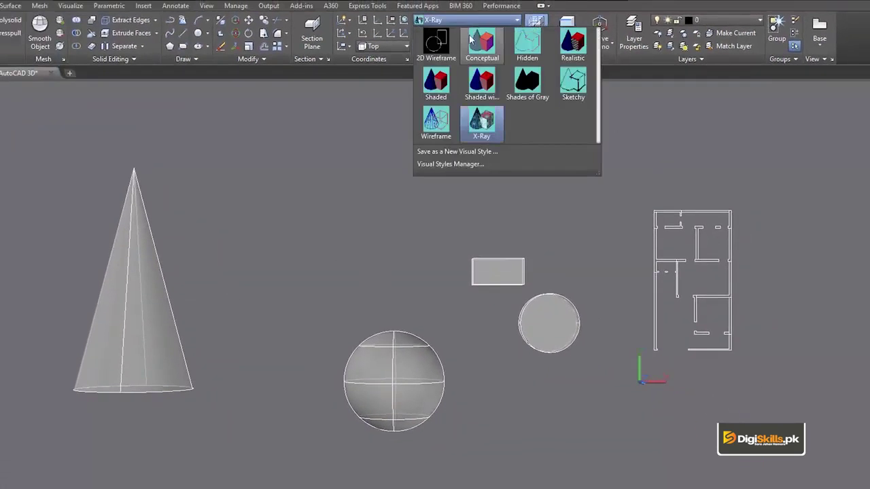
click(479, 38)
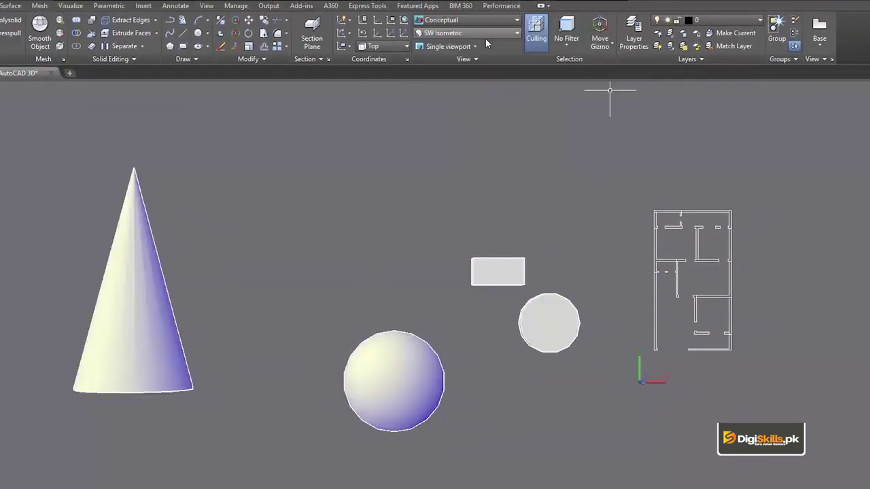
click(443, 21)
click(437, 43)
mouse_move(441, 258)
middle_down()
mouse_move(505, 184)
mouse_move(467, 259)
middle_up()
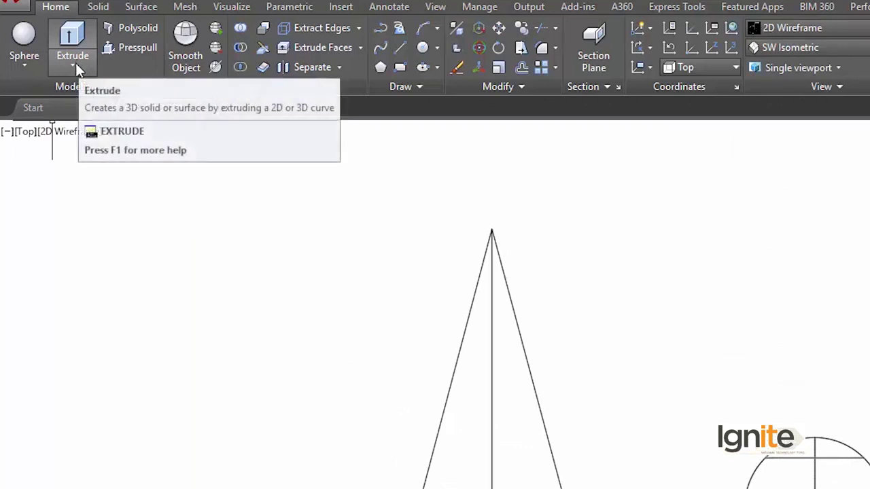
Step: Draw a new rectangle from two corner points beside the existing one
click(72, 68)
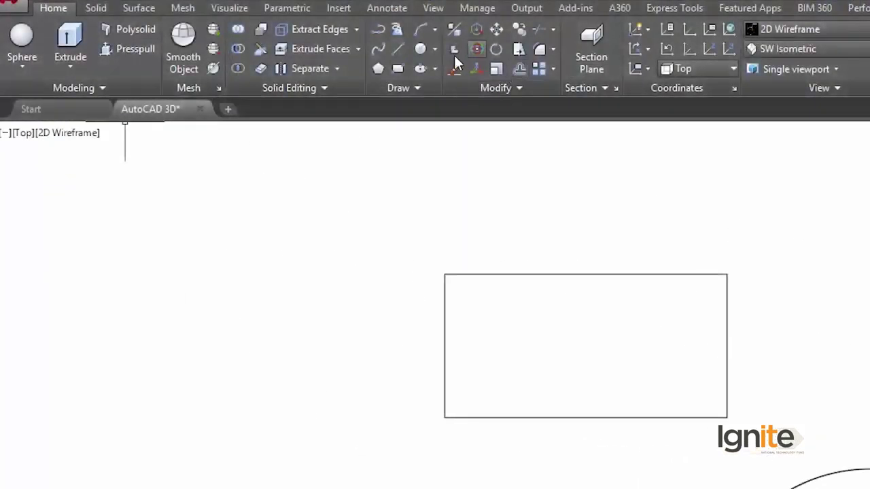
click(396, 71)
click(175, 294)
click(339, 398)
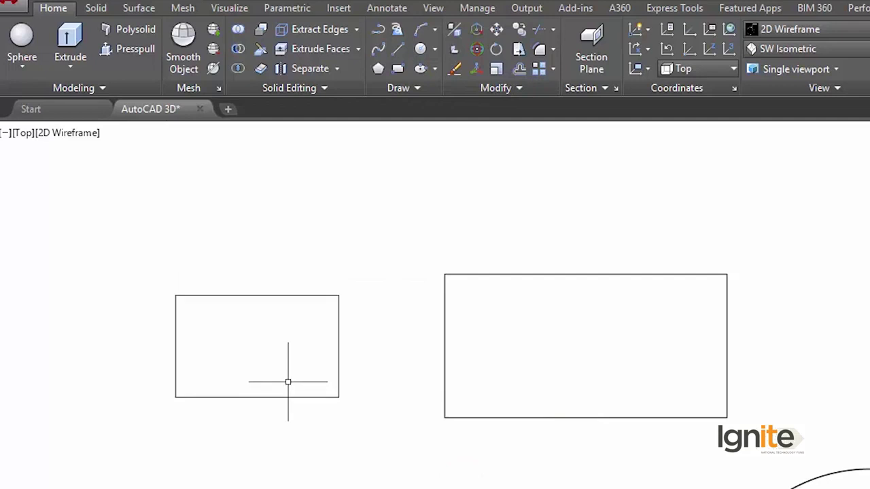
Step: Extrude the new rectangle into a solid with height 11
click(287, 397)
click(70, 41)
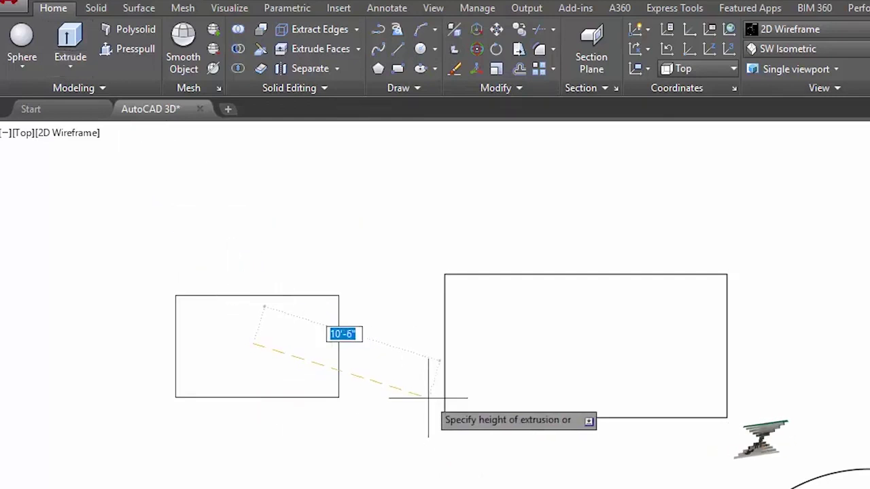
text(11)
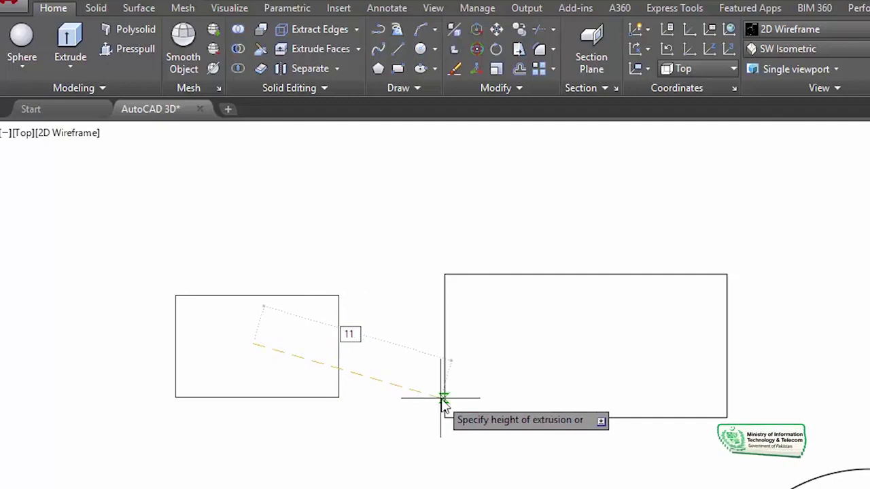
key(Return)
middle_drag(319, 350, 621, 305)
scroll(639, 319, up, 2)
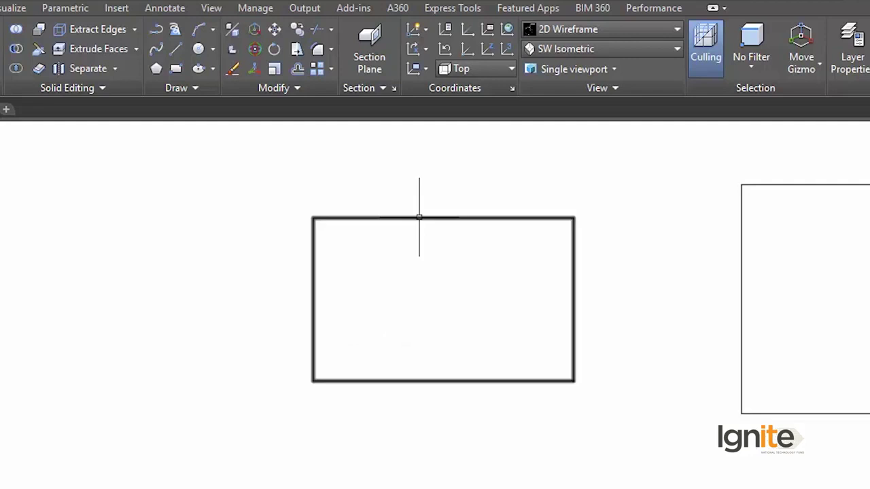
Step: Switch to Conceptual shading and show the whole scene in top view
click(574, 31)
click(619, 75)
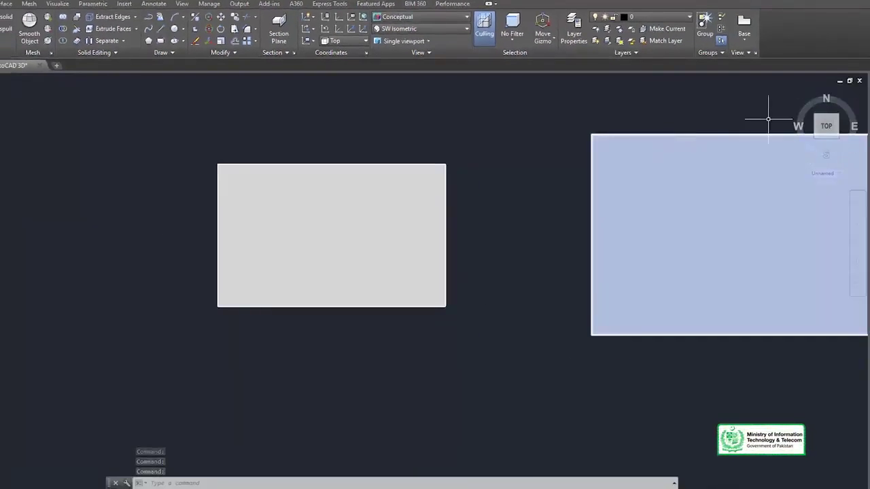
middle_drag(768, 119, 839, 148)
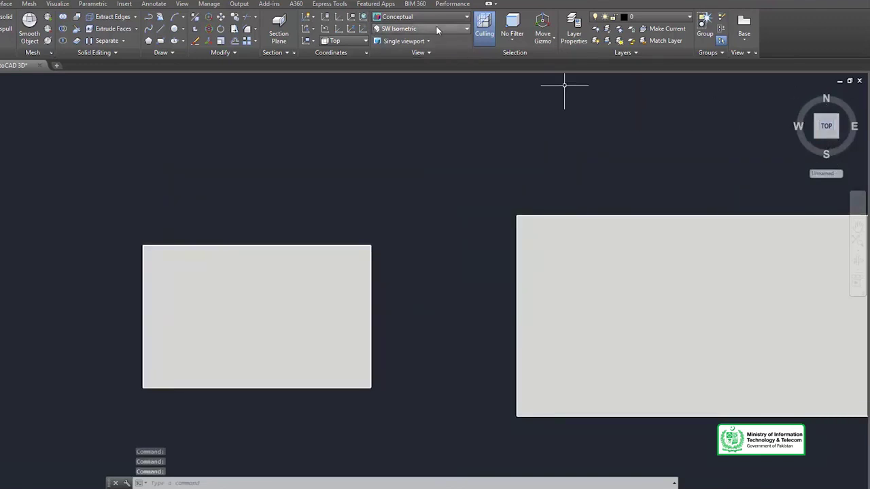
mouse_move(825, 126)
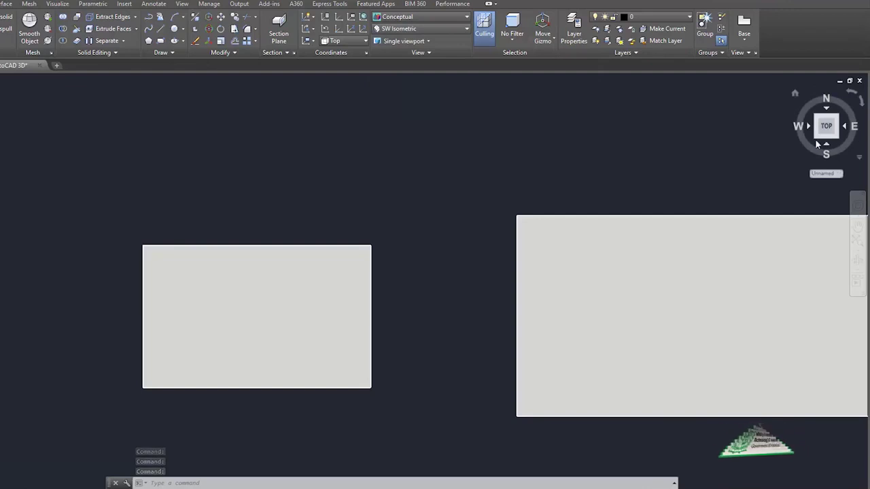
click(831, 129)
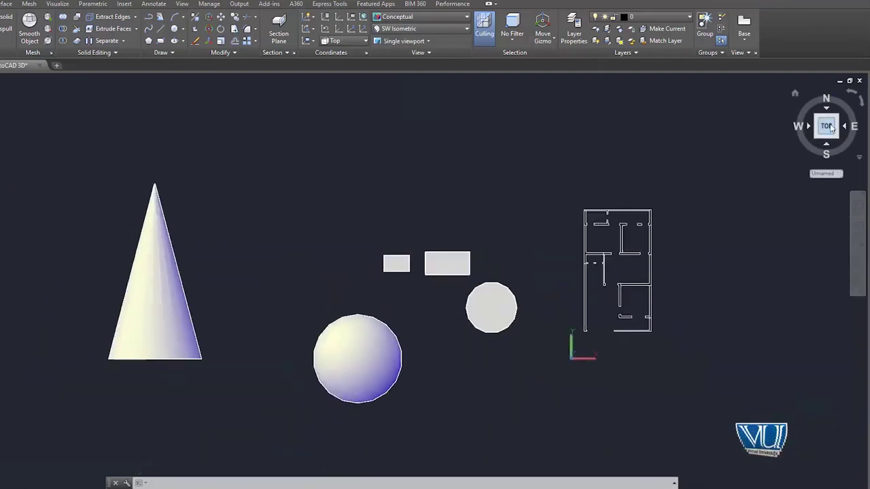
Step: Orbit with the ViewCube to an isometric corner view of the solids and floor plan
click(847, 128)
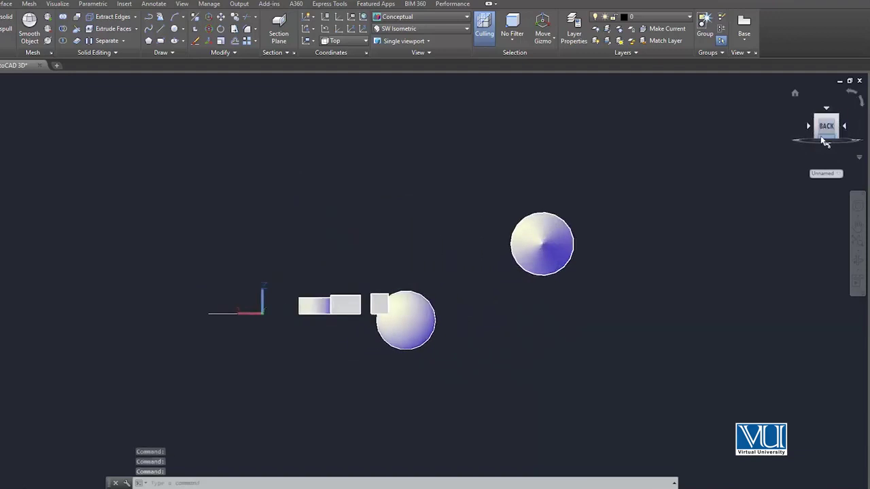
click(819, 140)
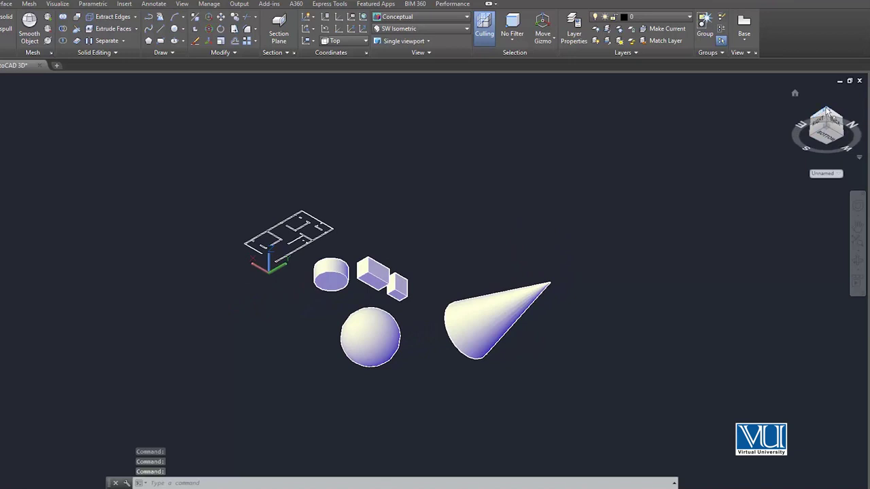
click(828, 114)
click(825, 129)
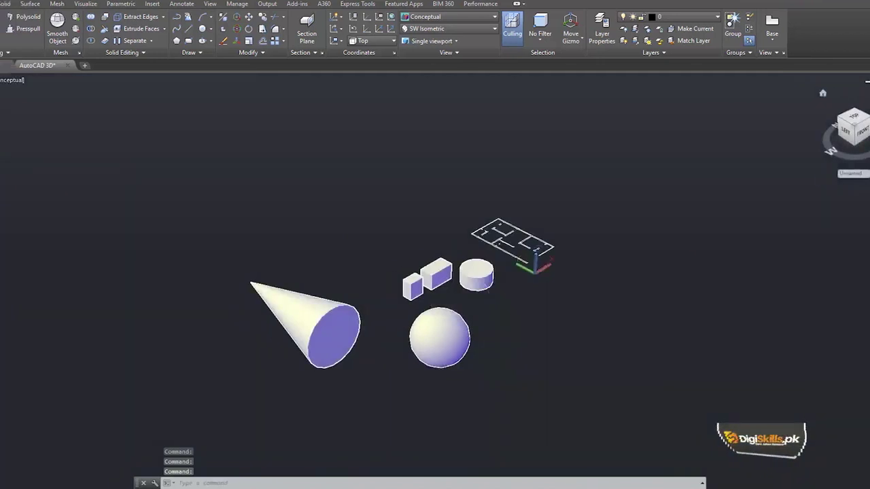
click(27, 79)
click(49, 105)
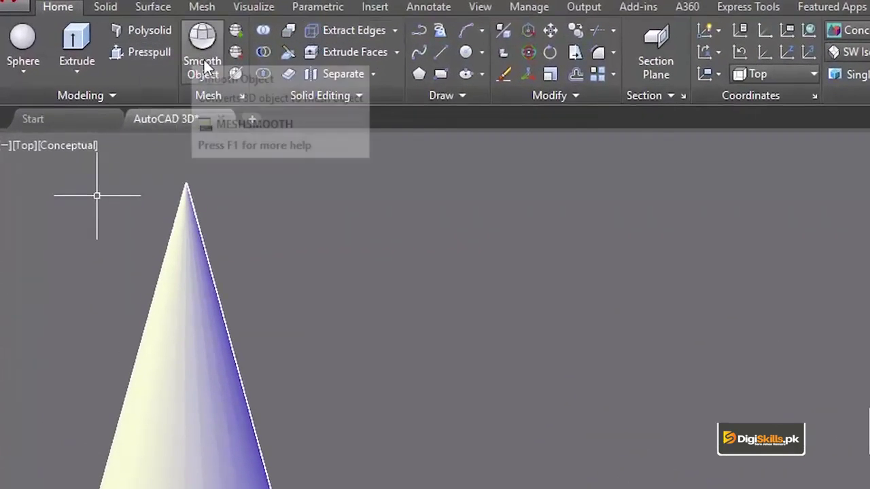
Step: Convert the cone into a mesh object with Smooth Object
click(206, 67)
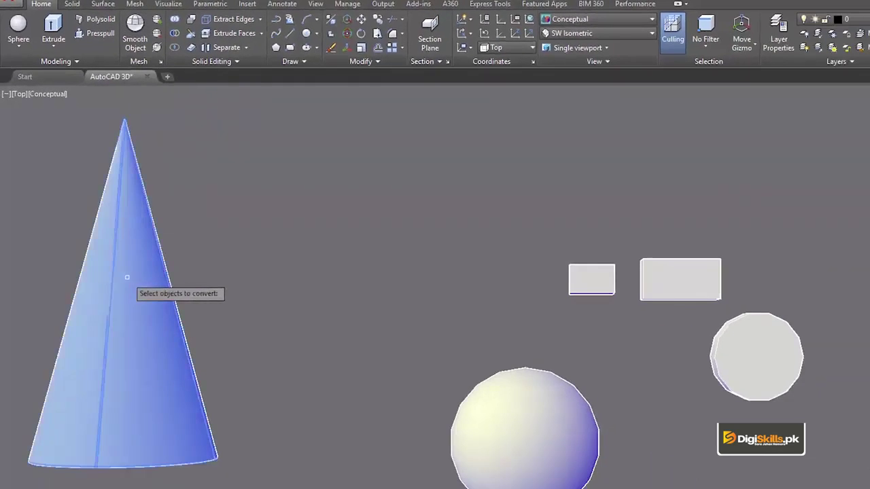
click(127, 277)
key(Return)
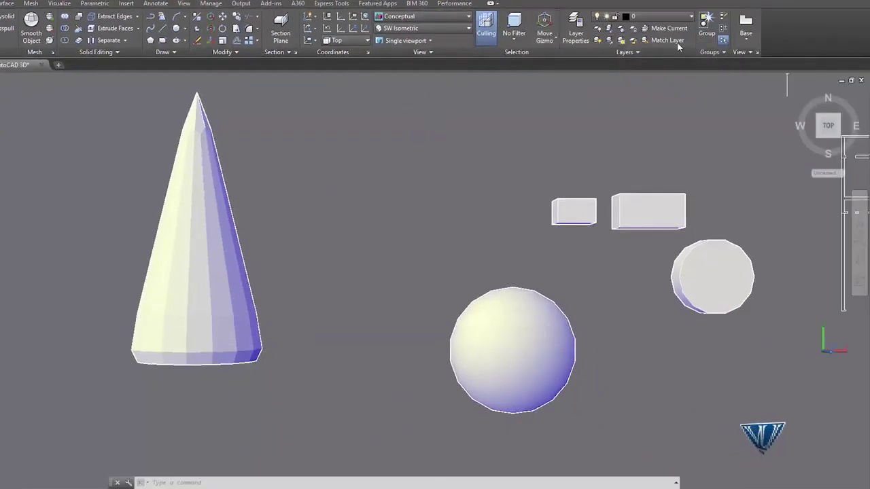
scroll(662, 266, down, 3)
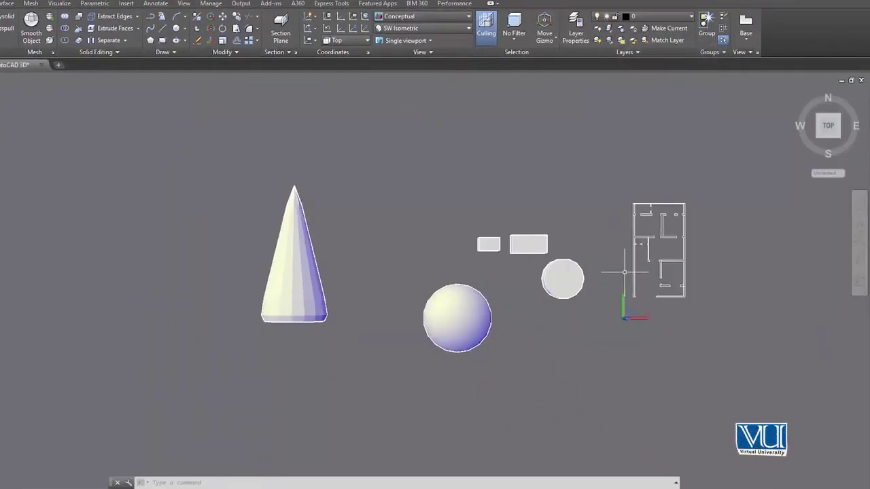
middle_drag(622, 278, 334, 210)
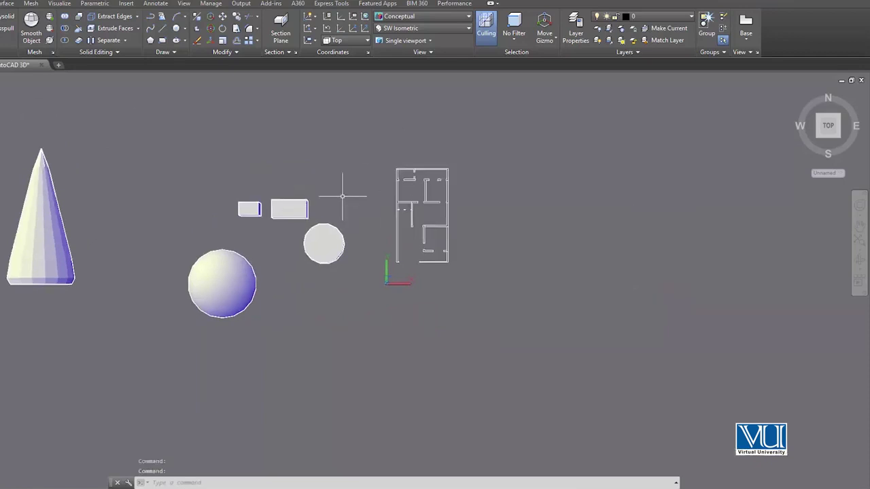
click(400, 17)
click(396, 44)
scroll(418, 224, up, 5)
middle_drag(418, 224, 431, 258)
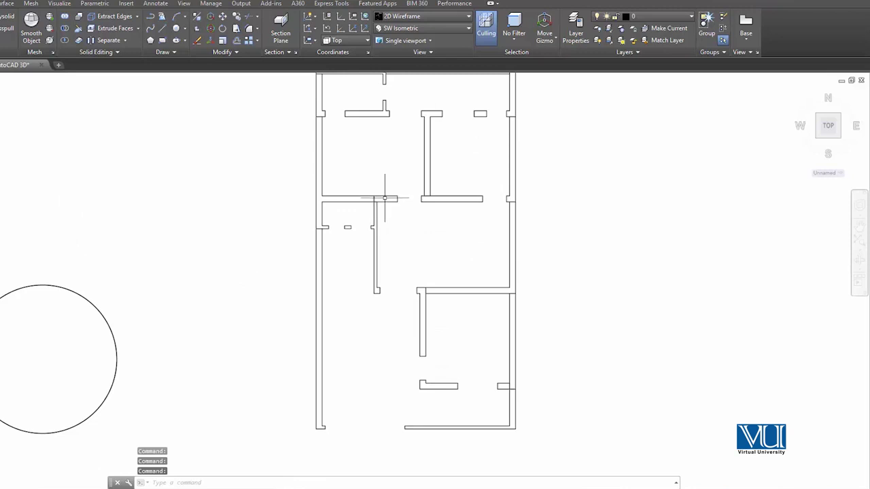
scroll(408, 196, down, 3)
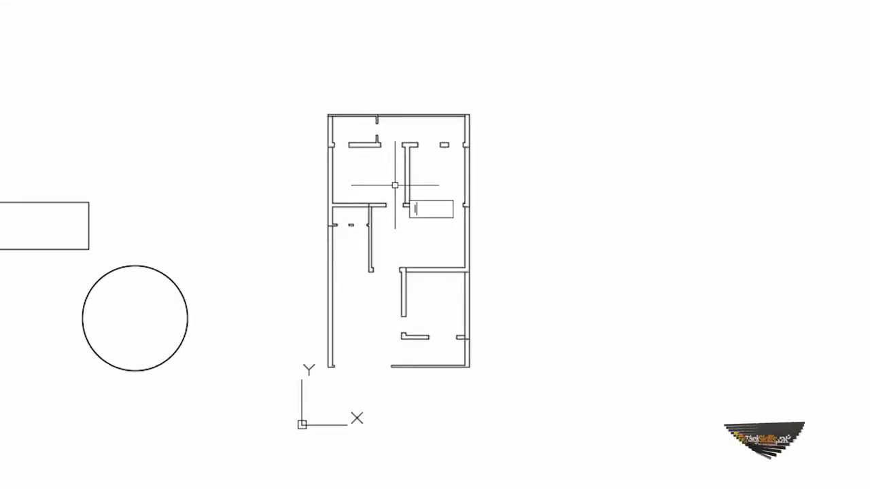
Step: Create a layer named Extrude with colour index 162 and make it current
click(208, 77)
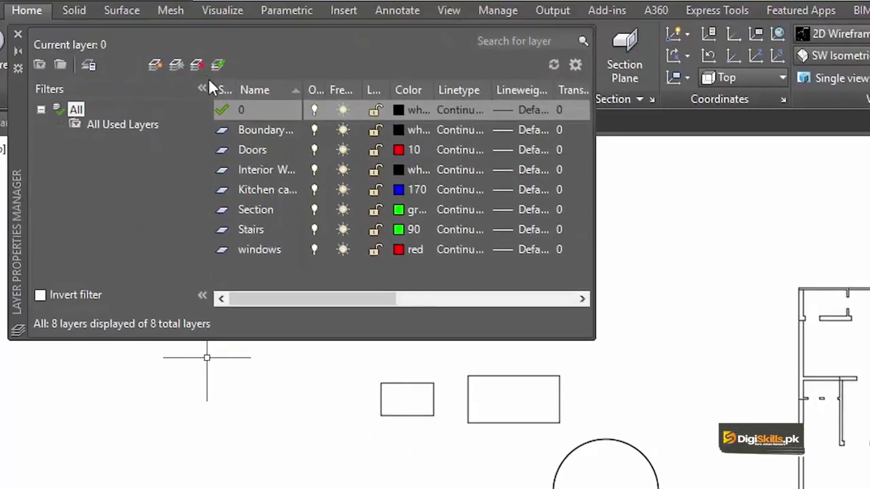
click(156, 65)
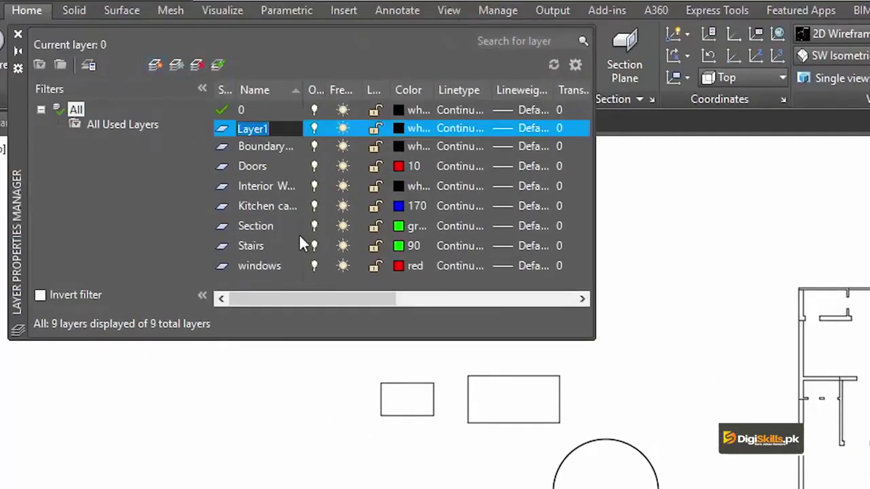
text(Extrude)
key(Return)
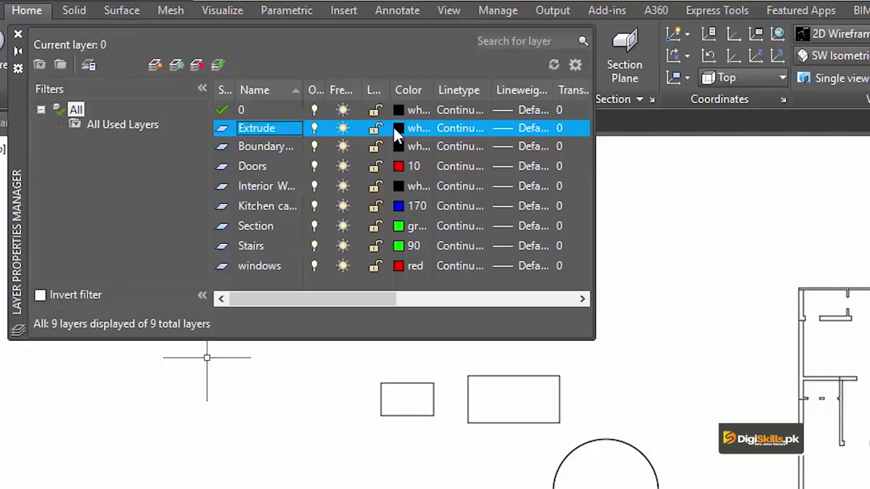
click(396, 128)
click(501, 199)
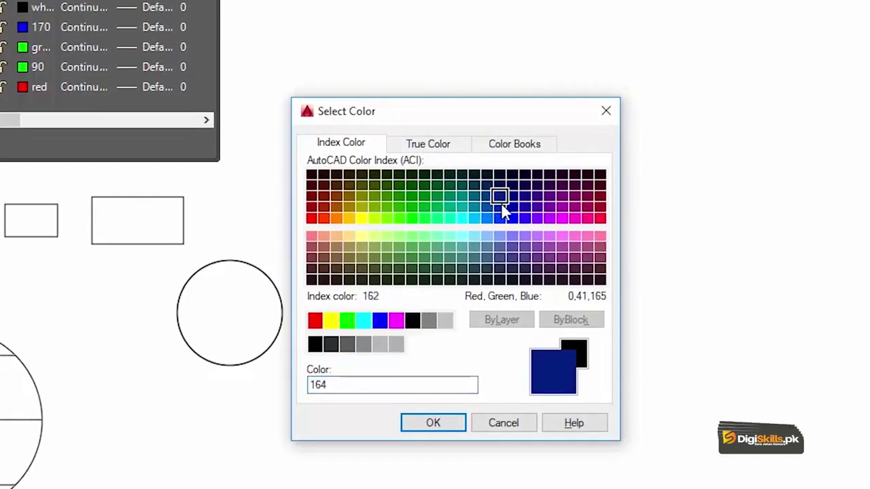
click(501, 206)
click(428, 423)
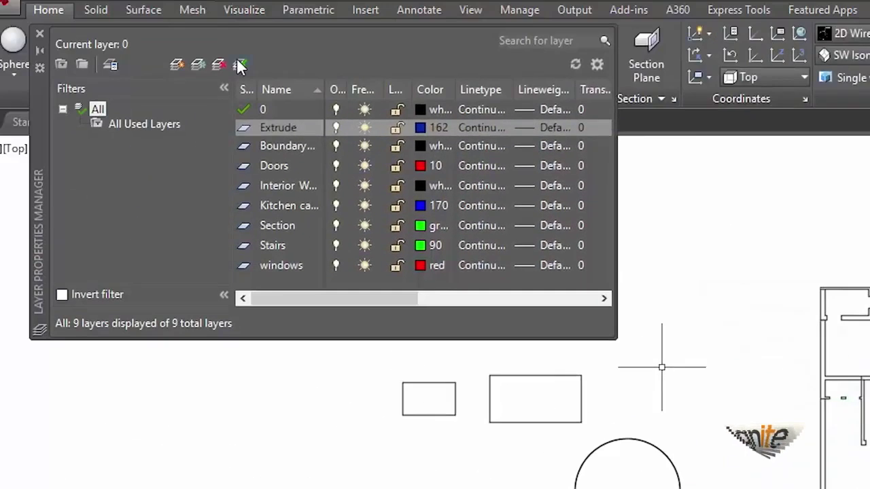
click(41, 33)
Step: Start Extrude and select the upper, left, interior and right wall outlines of the plan
scroll(405, 189, up, 2)
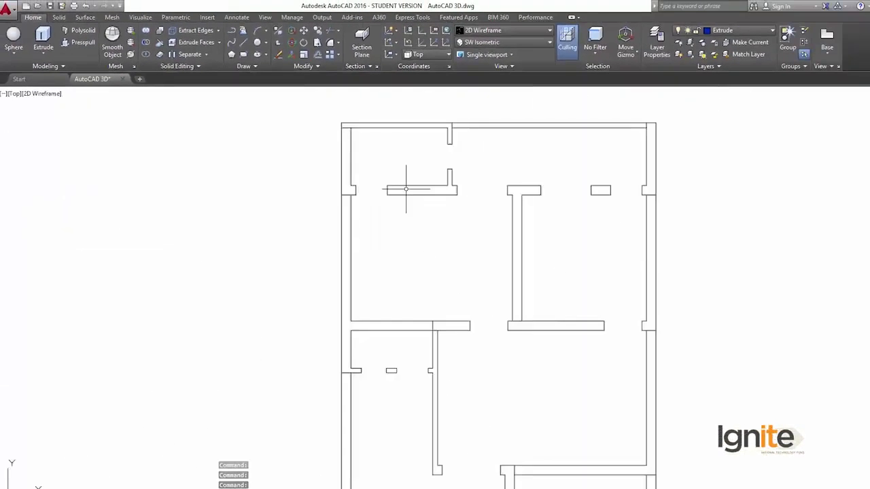
middle_drag(404, 189, 347, 207)
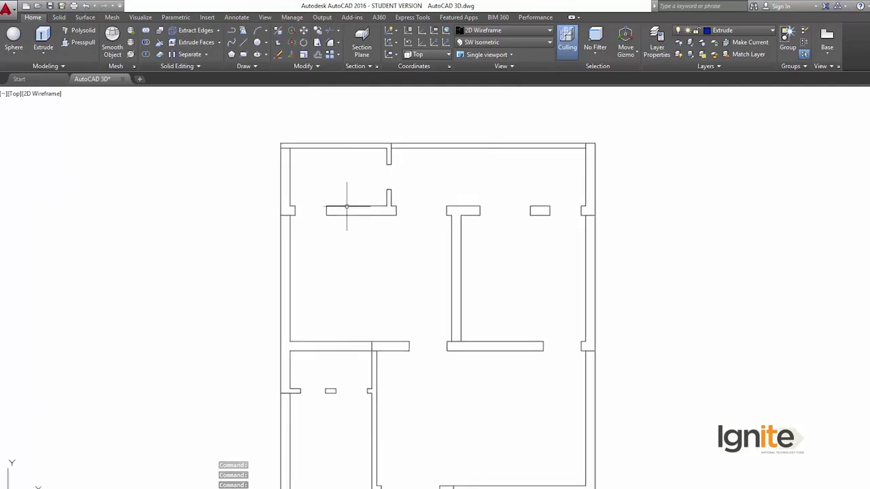
click(45, 41)
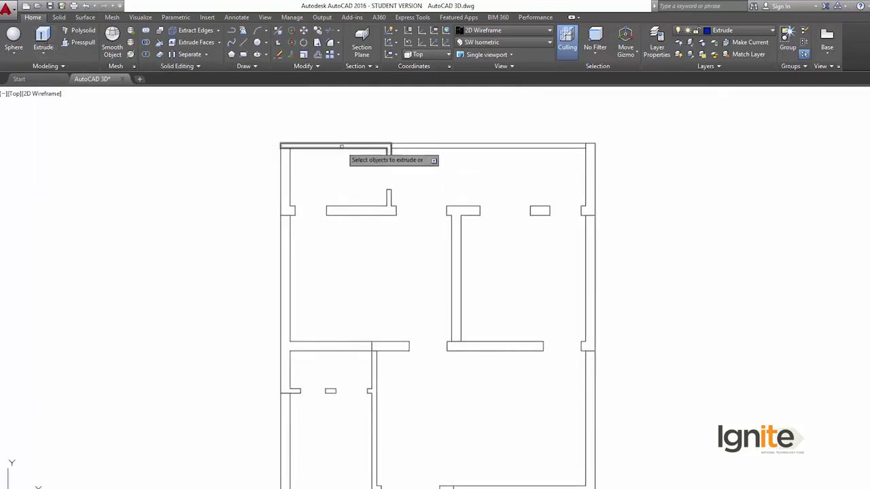
click(343, 146)
click(438, 147)
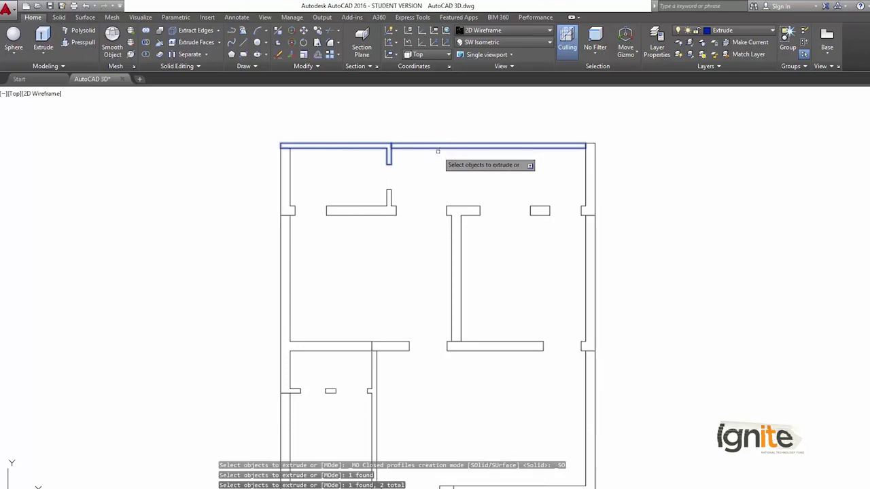
click(357, 207)
click(294, 210)
click(291, 230)
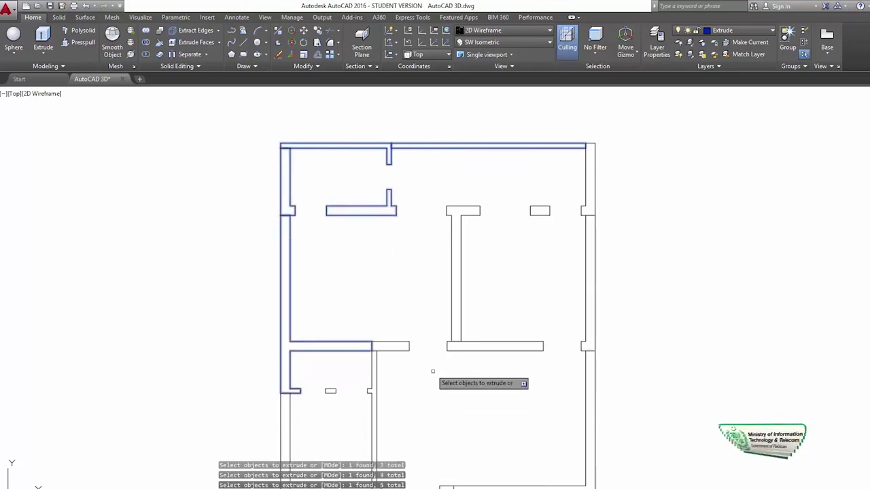
click(389, 351)
click(484, 347)
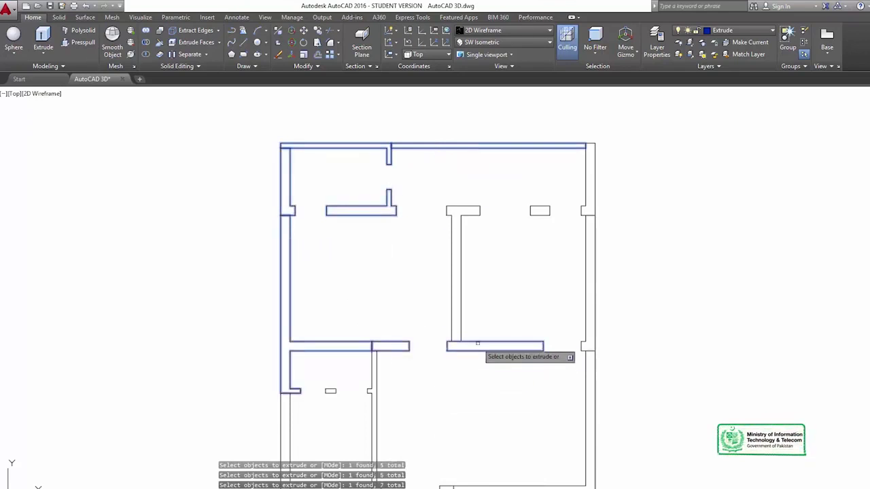
click(458, 315)
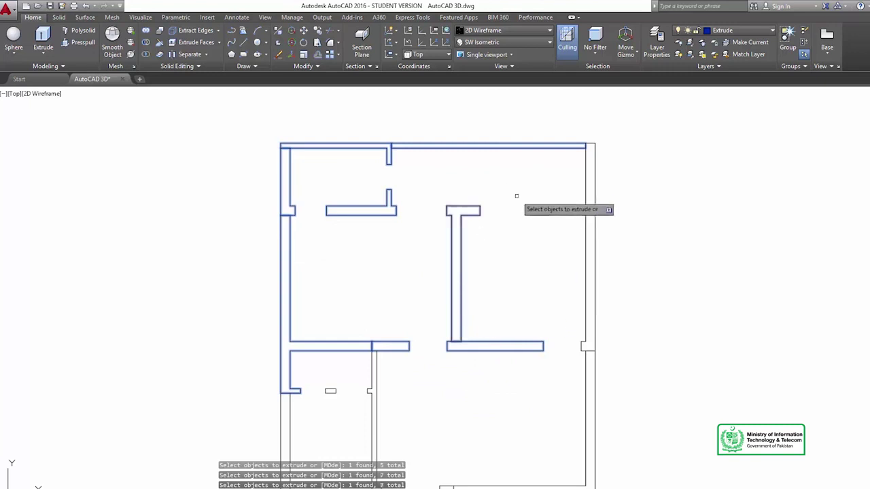
click(586, 204)
click(586, 248)
click(581, 345)
Step: Add the lower walls and small rectangle, then extrude everything to a height of 10'
middle_drag(583, 397, 553, 252)
click(557, 267)
click(423, 410)
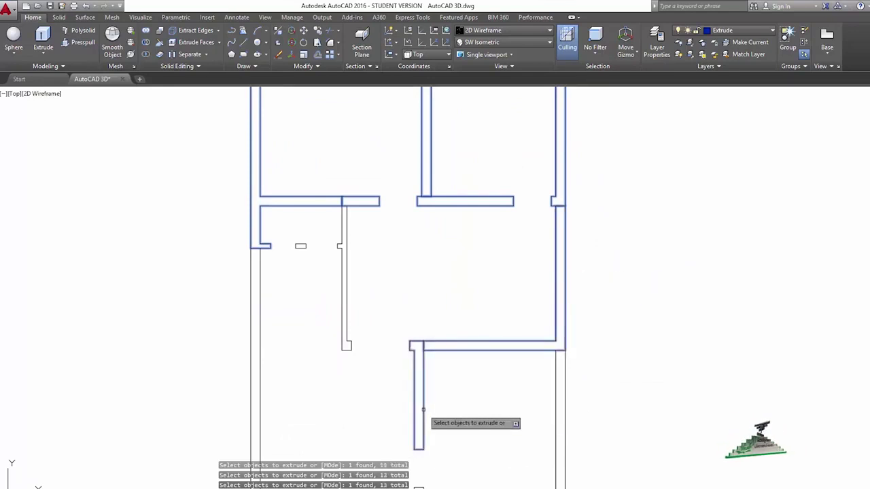
click(346, 330)
click(301, 249)
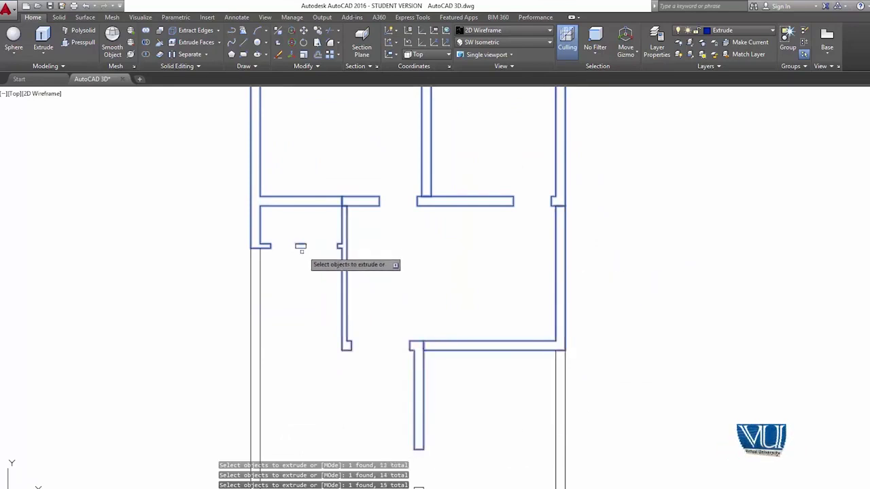
scroll(301, 249, up, 4)
scroll(299, 247, up, 2)
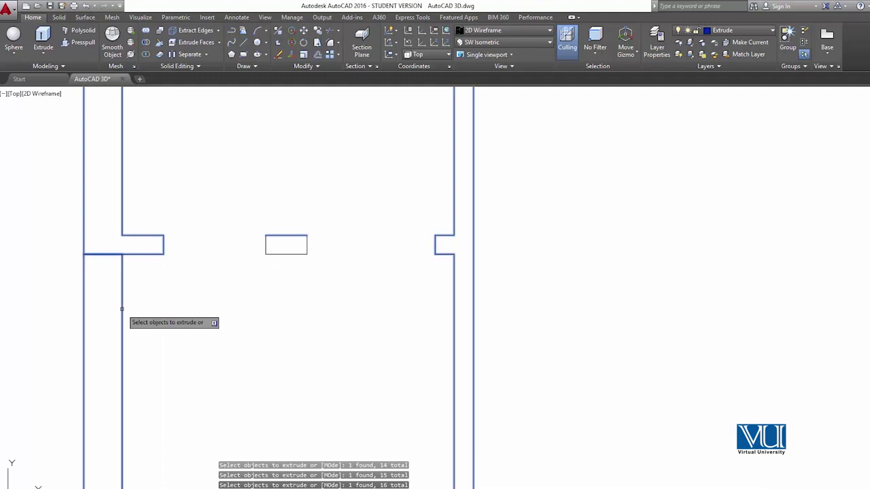
key(Return)
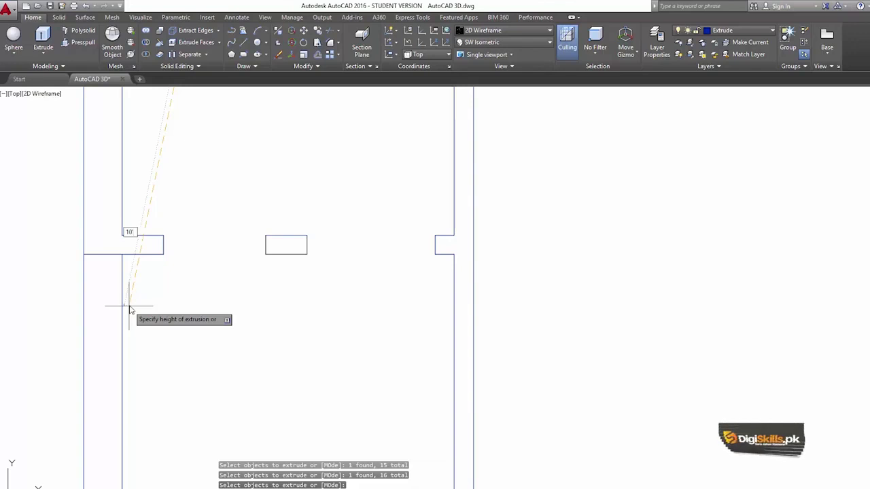
key(Return)
scroll(511, 227, down, 5)
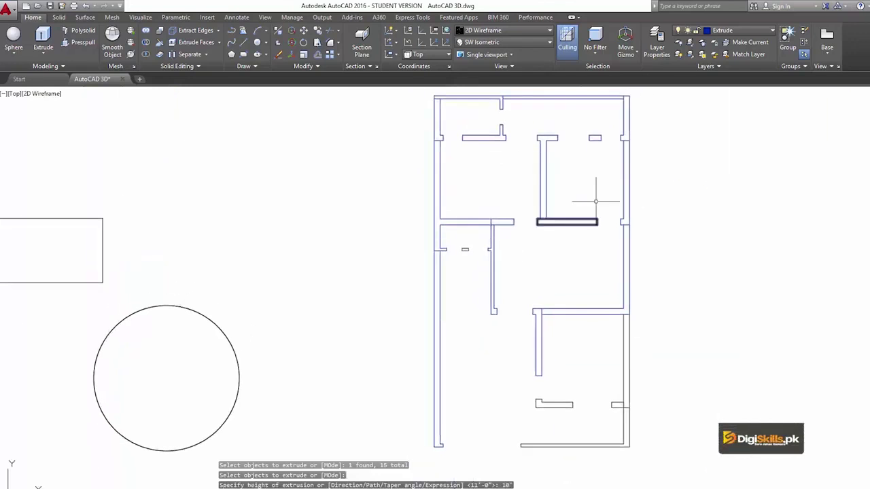
Step: Switch the extruded walls to the Conceptual visual style
scroll(464, 231, up, 4)
scroll(531, 278, down, 2)
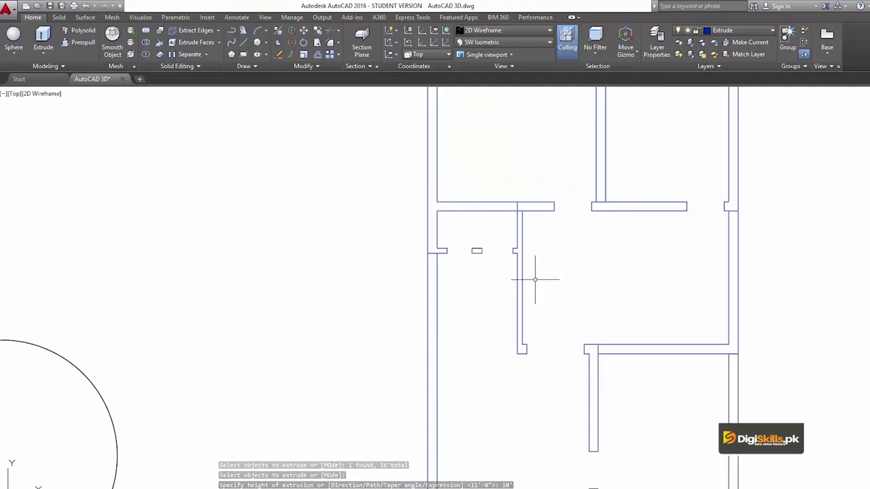
scroll(567, 306, down, 2)
middle_drag(580, 348, 487, 309)
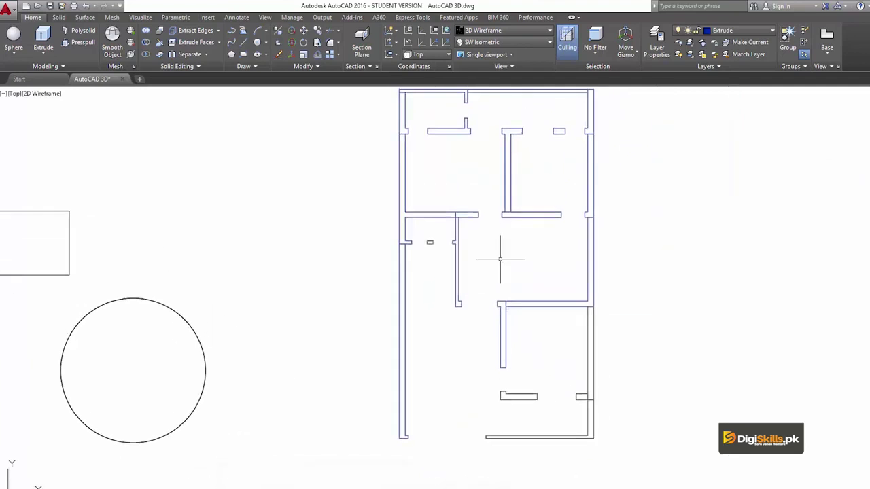
click(484, 32)
click(517, 51)
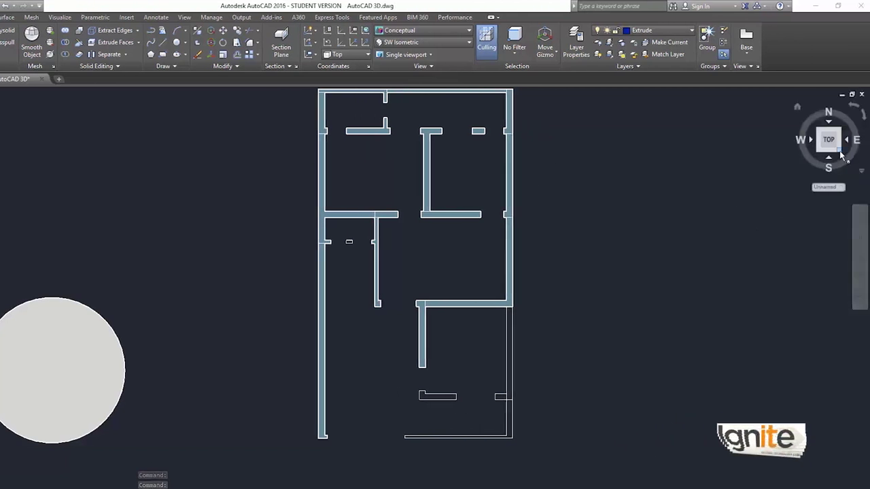
Step: Turn to an SE isometric view and centre the 3D wall model
click(841, 155)
scroll(499, 281, up, 5)
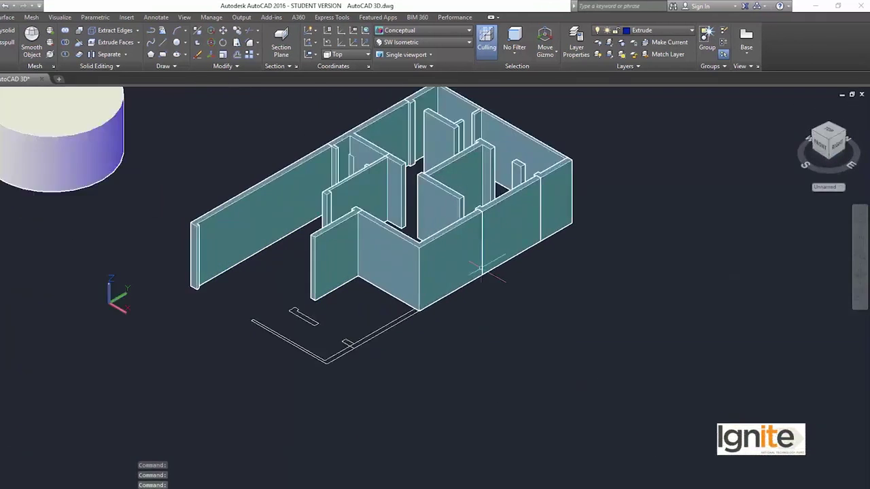
scroll(469, 262, up, 2)
scroll(433, 245, up, 1)
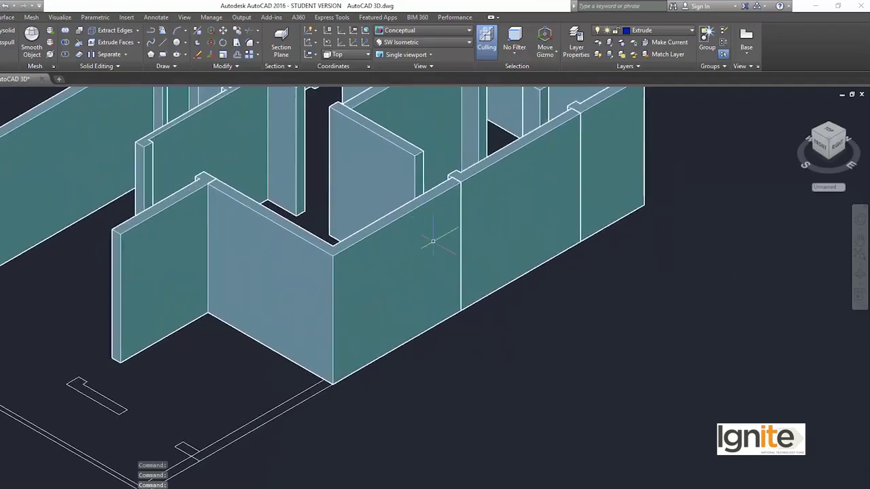
click(825, 154)
scroll(425, 297, up, 1)
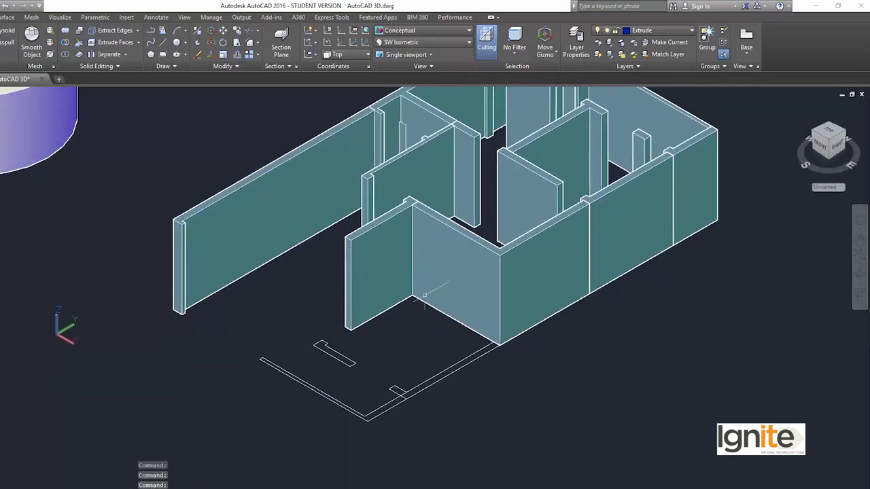
middle_drag(393, 293, 432, 260)
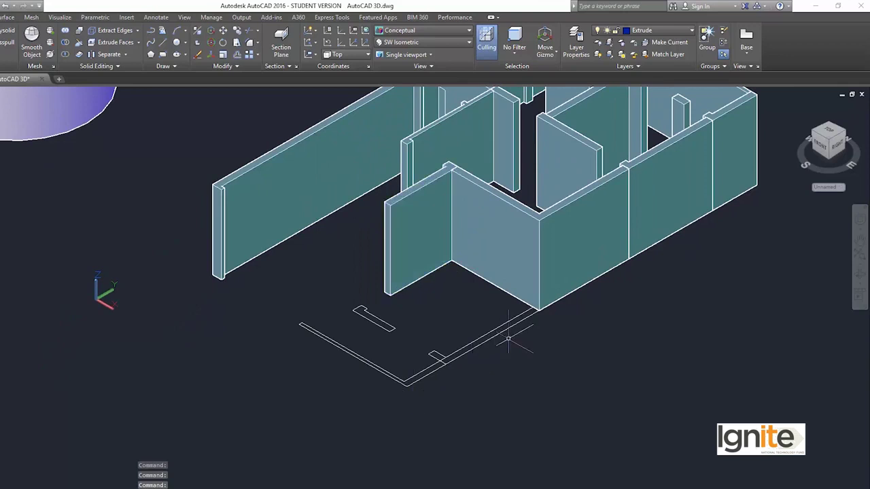